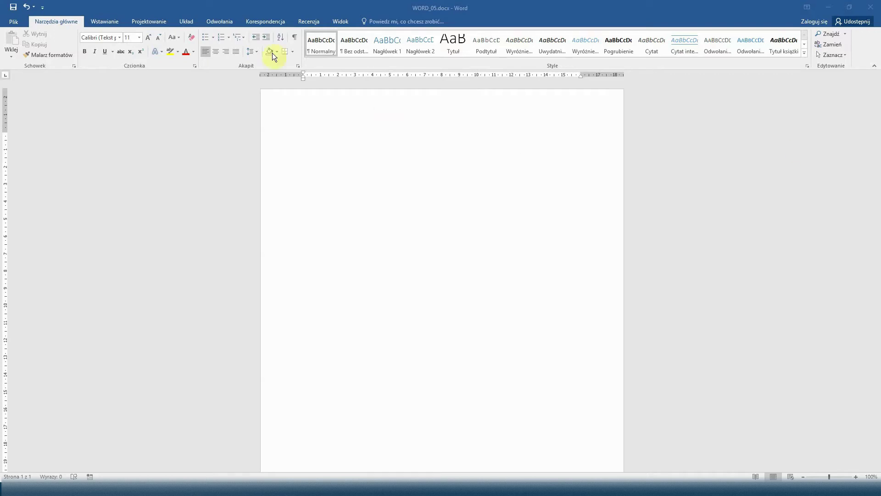
Step: Bullet 'Imiona' on the first line and indent 'Męskie' and 'Żeńskie' as sub-bullets beneath it
left_click(312, 136)
left_click(206, 37)
left_click(335, 138)
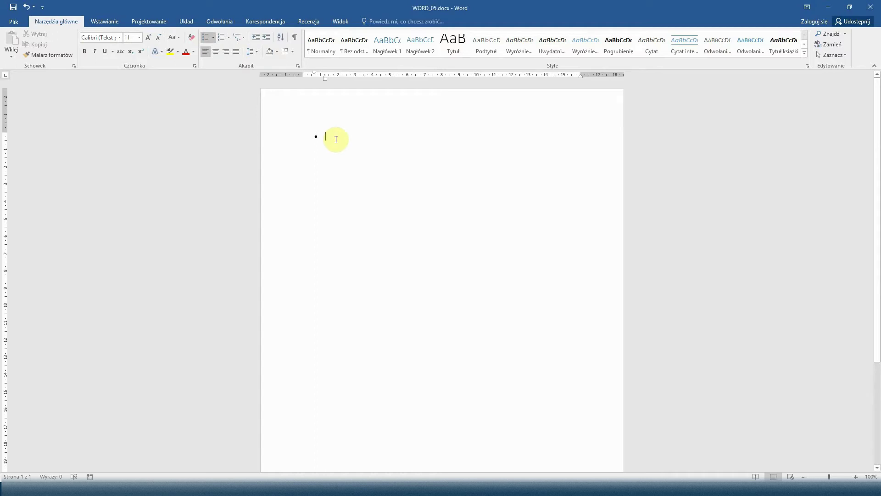
type("Imiona")
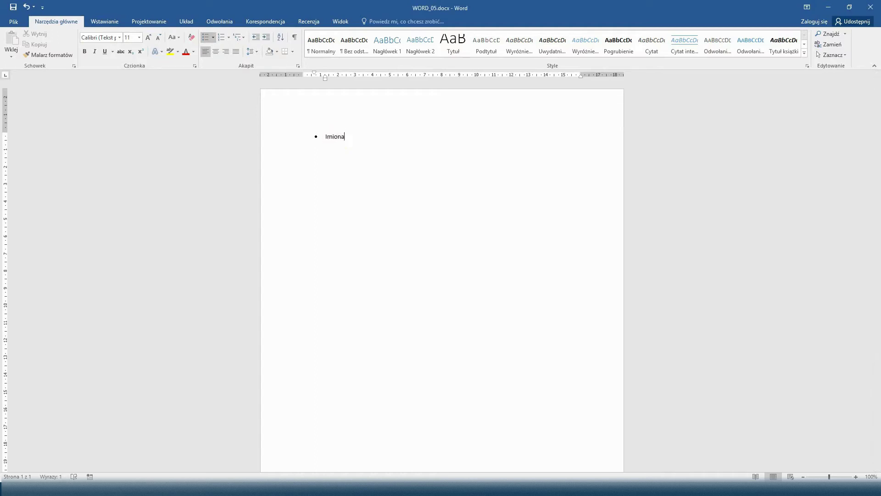
key("Return")
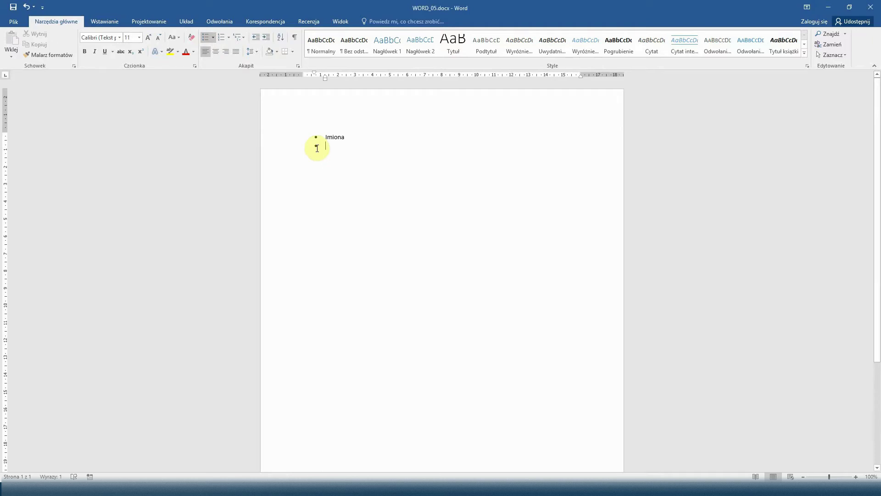
key("Tab")
type("Męskie ")
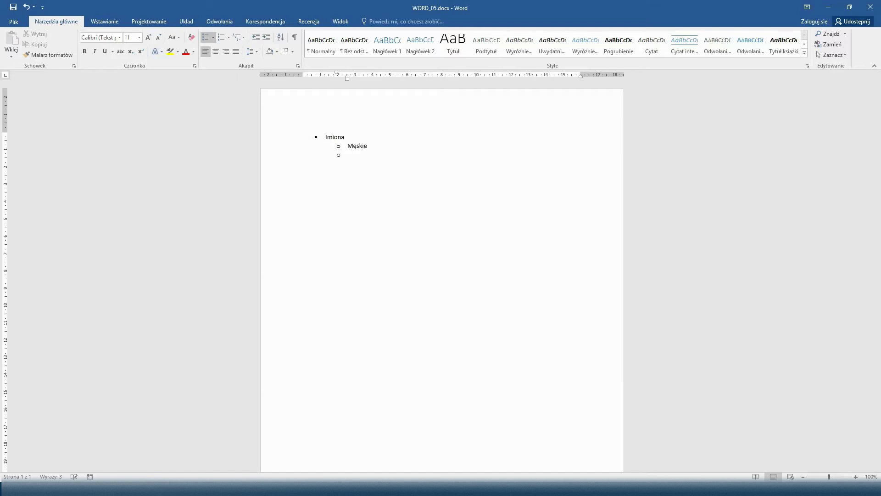
type("Żeńskie")
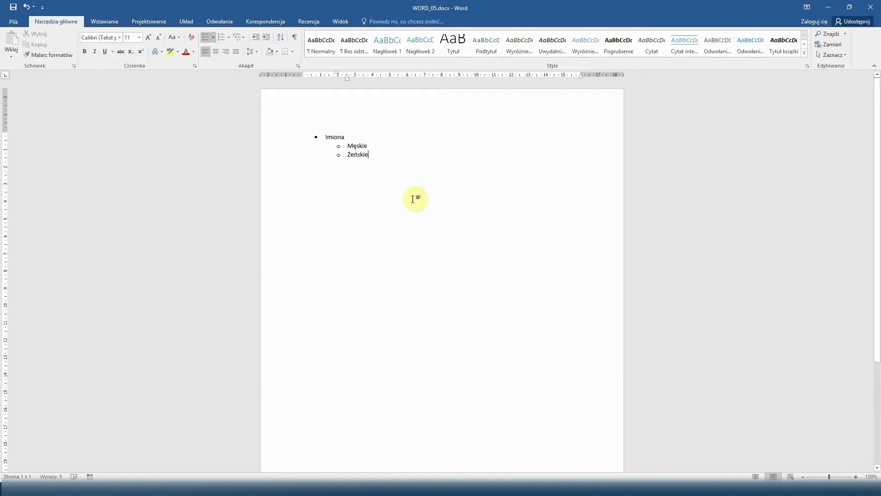
left_click(377, 147)
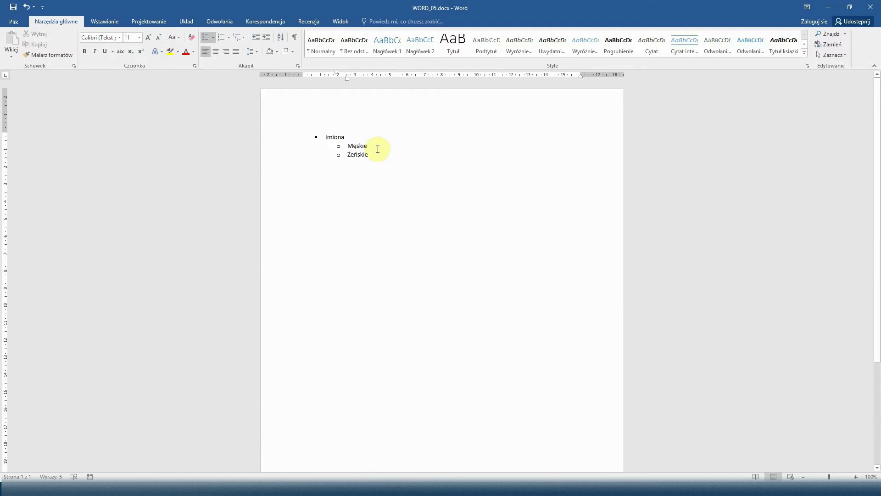
Step: Add Piotr and Paweł as third-level items under Męskie
key("Return")
key("Tab")
type("Pio")
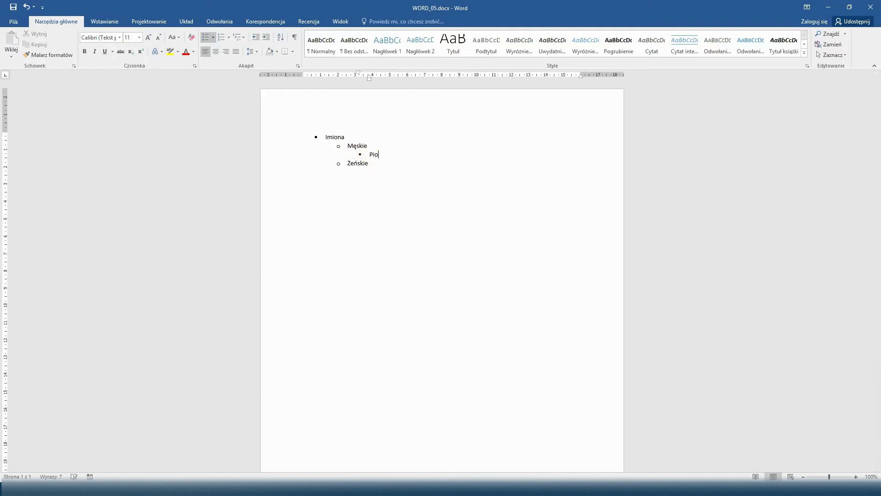
type("tr")
key("Return")
type("Paweł")
Step: Add Justyna, Iwona and Anna as third-level items under Żeńskie, then promote the empty item
left_click(376, 173)
key("Return")
key("Tab")
type("Jusrt")
key("BackSpace")
key("BackSpace")
type("tyna")
key("Return")
type("wona")
key("Return")
type("nna")
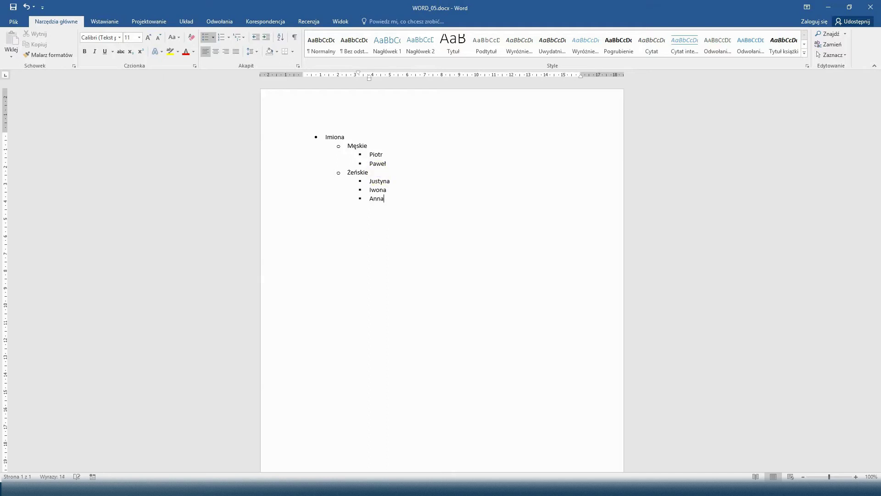
key("Return")
key("shift+Tab")
key("shift+Tab")
Step: Add the top-level item Nazwiska with Kowalski and Nowak indented beneath it
type("Nazwiska")
key("Tab")
type("Kowalski Nowak")
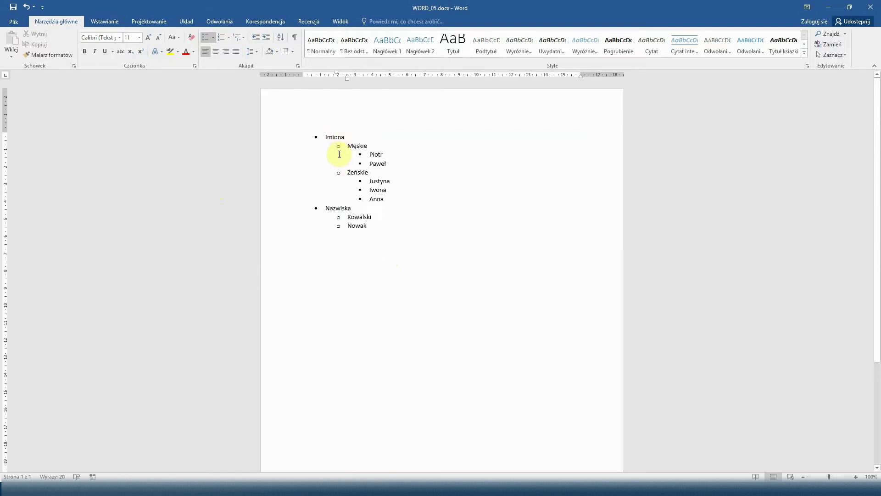
left_click(369, 146)
Step: Give second-level items arrowhead bullets and third-level names check-mark bullets
left_click(211, 38)
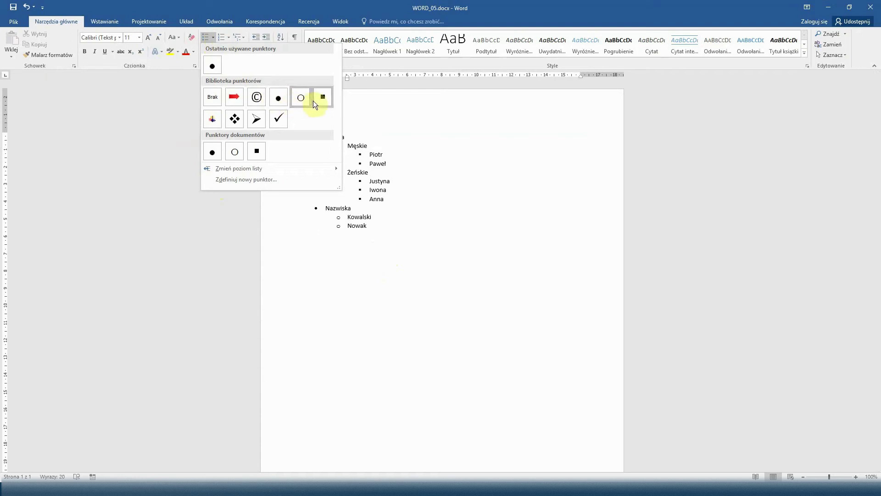
left_click(258, 120)
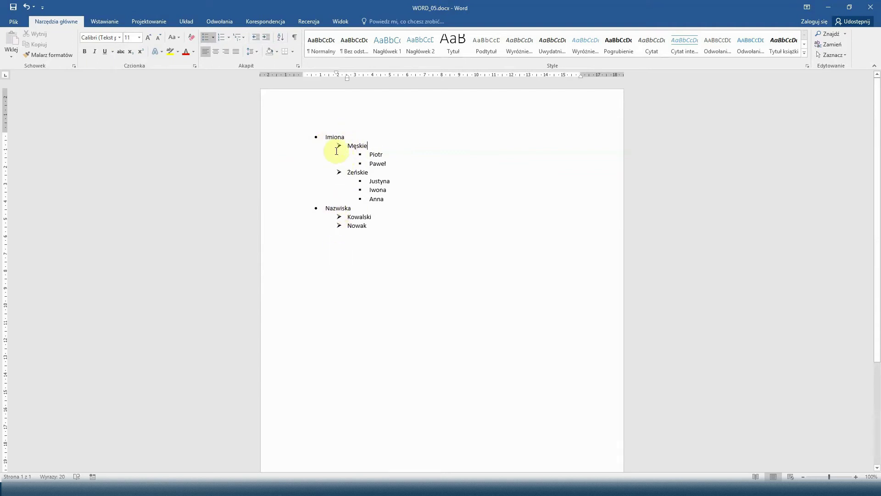
left_click(388, 154)
left_click(213, 38)
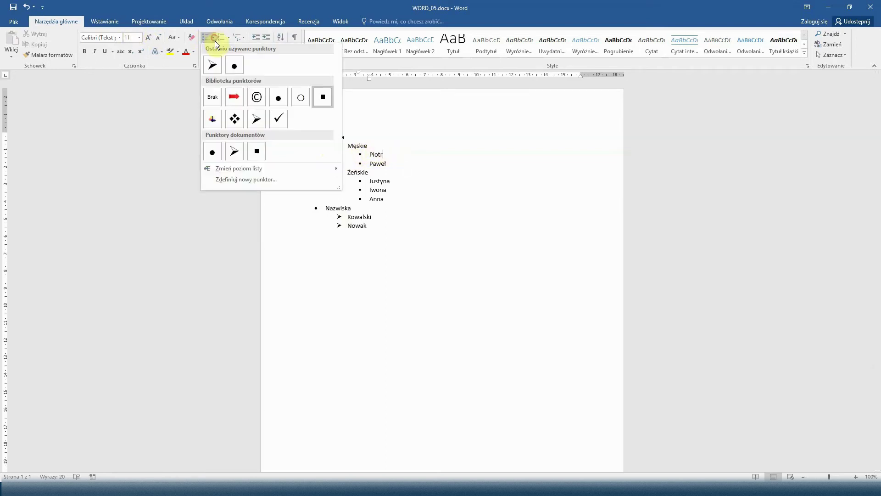
left_click(272, 117)
Step: Give the top-level Imiona and Nazwiska items four-diamond bullets
left_click(316, 135)
left_click(345, 136)
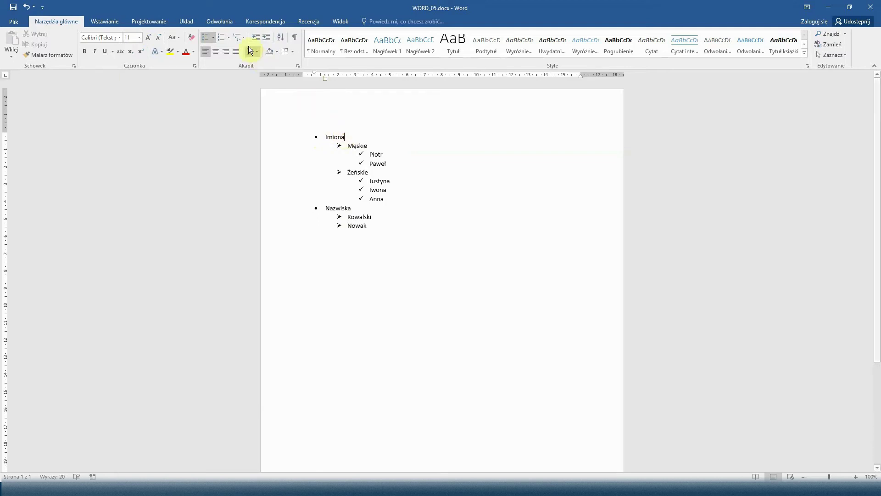
left_click(213, 37)
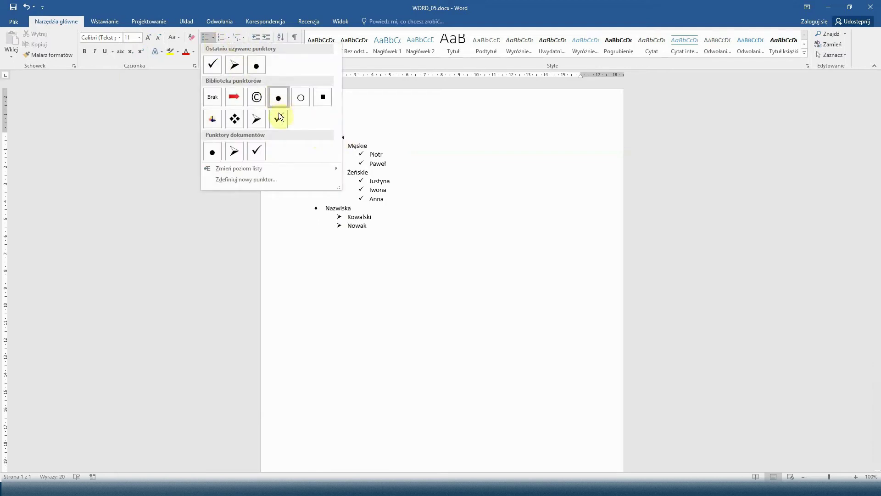
left_click(219, 150)
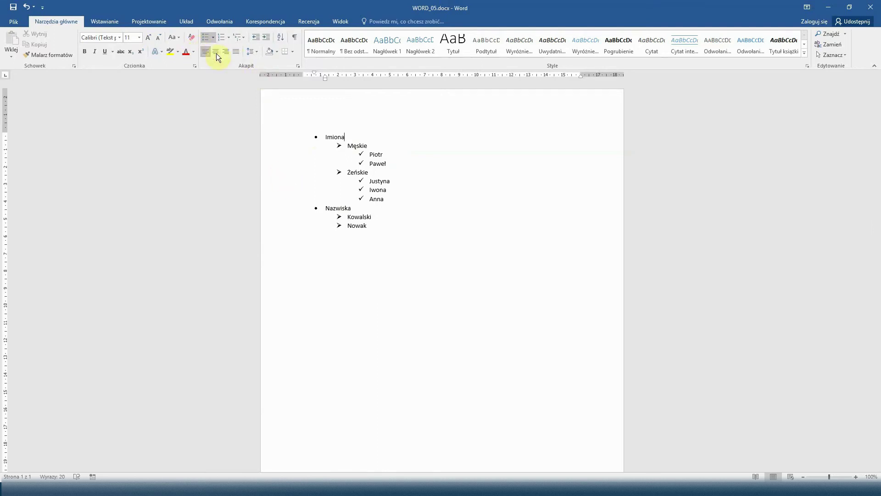
left_click(215, 37)
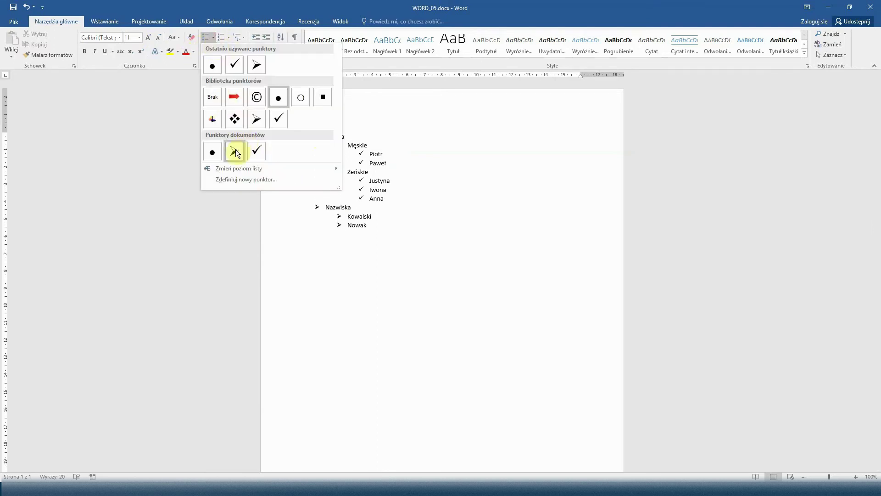
left_click(235, 118)
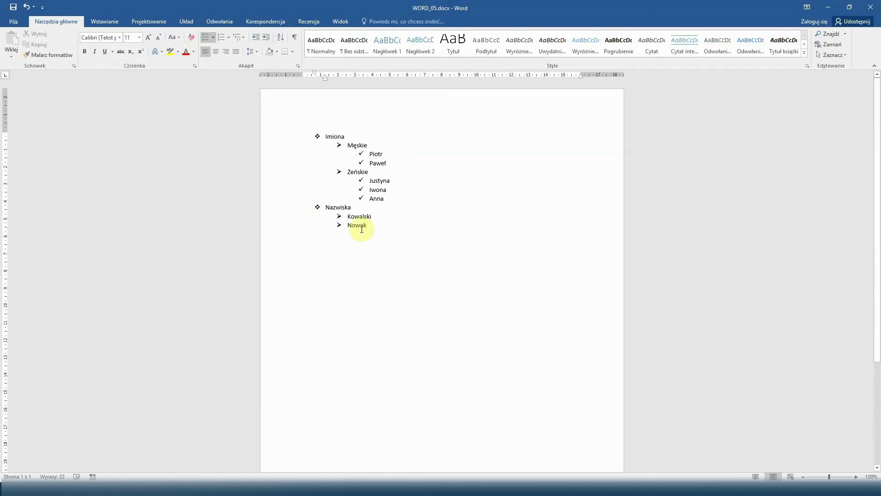
left_click(362, 225)
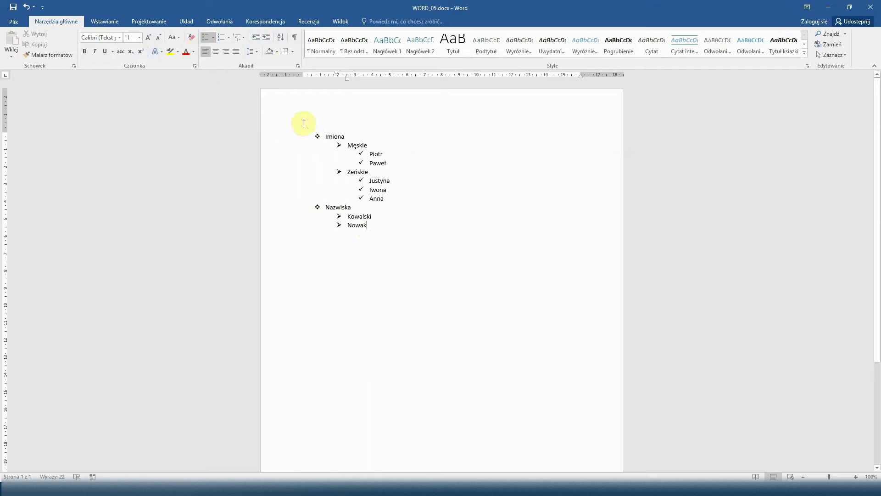
left_click(320, 135)
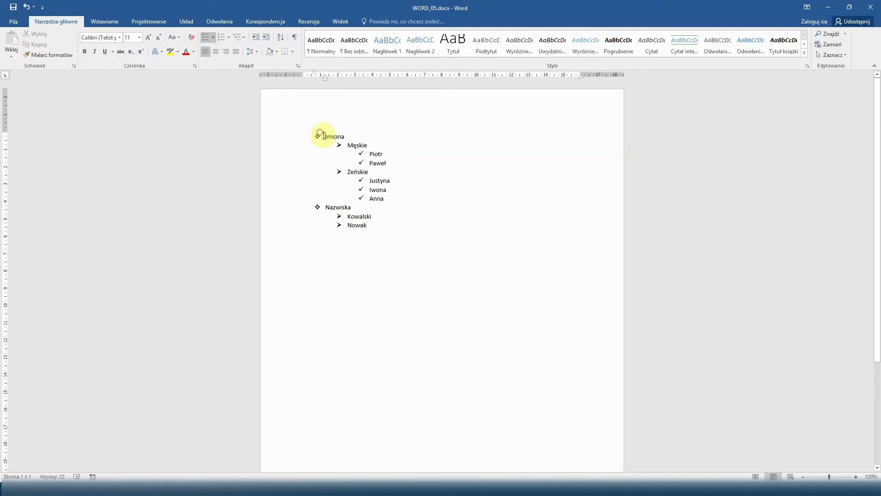
Step: Define a new picture bullet from Desktop\WORD\Czerwona strzałka.jpg for the top-level items
left_click(212, 40)
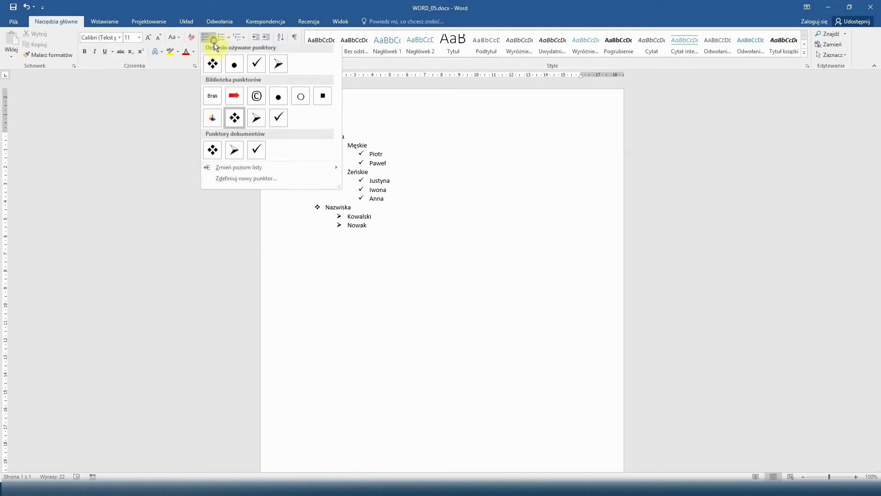
left_click(215, 179)
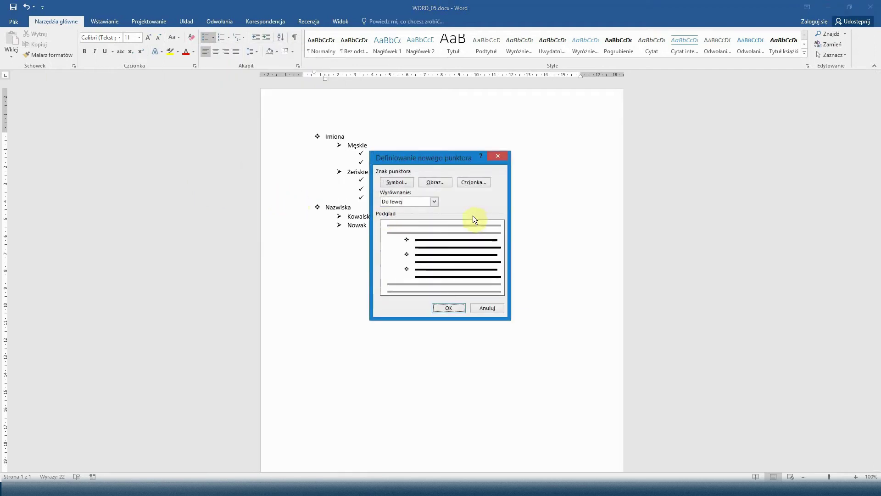
left_click(392, 182)
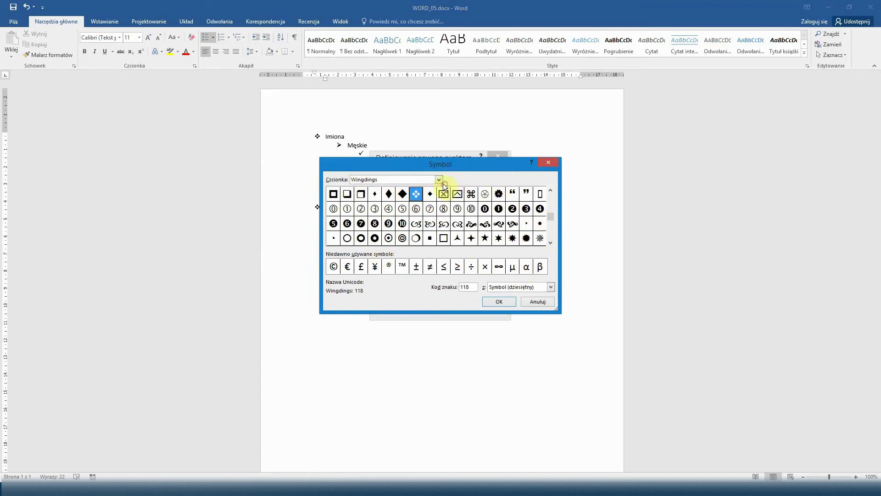
left_click(547, 163)
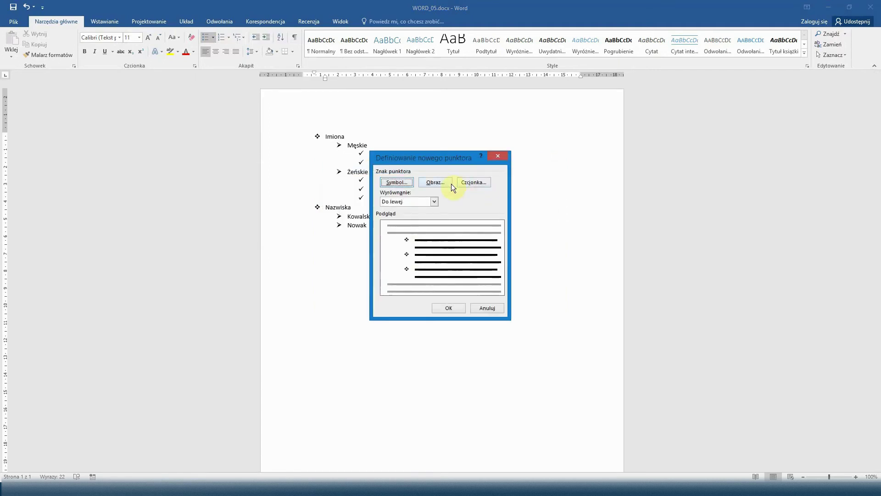
left_click(436, 182)
left_click(503, 138)
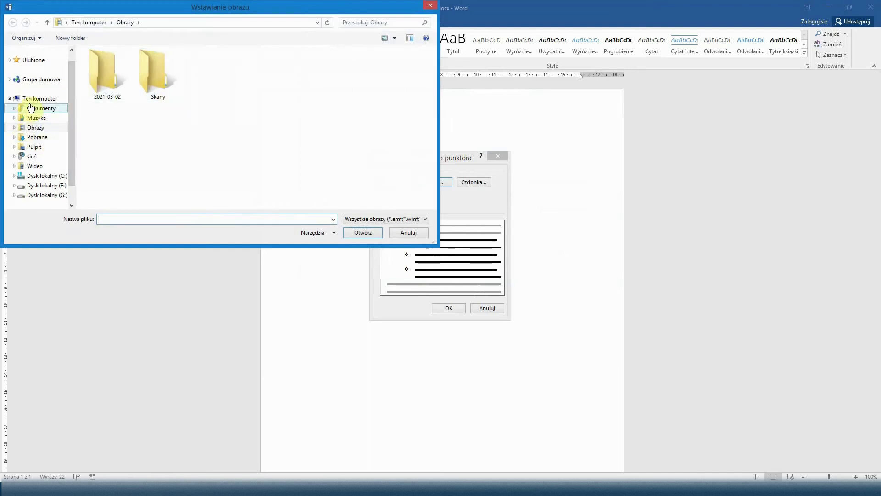
left_click(37, 147)
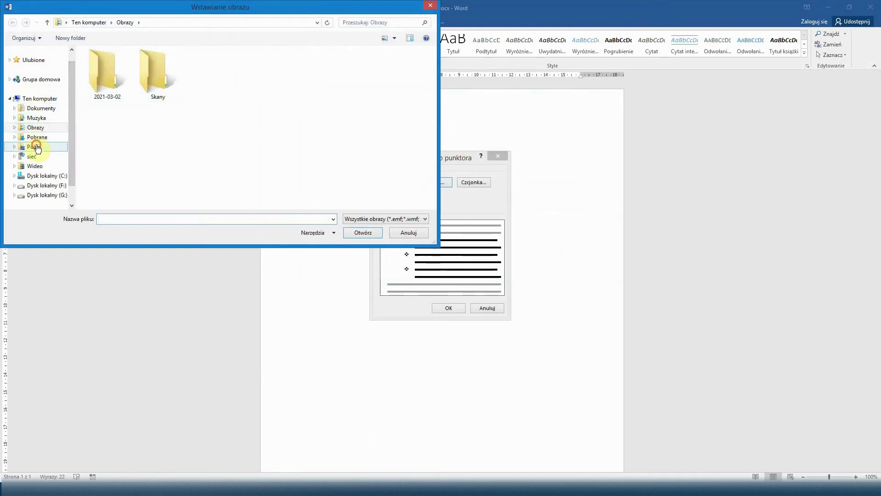
double_click(95, 89)
left_click(112, 72)
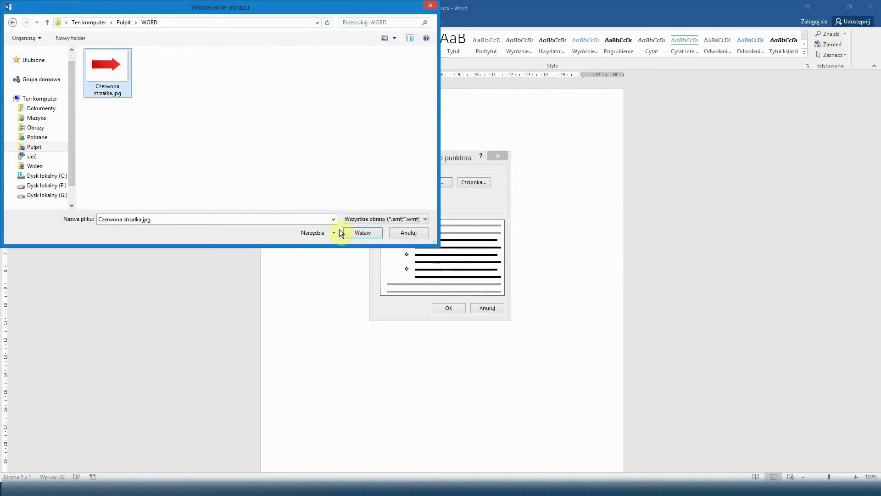
left_click(352, 232)
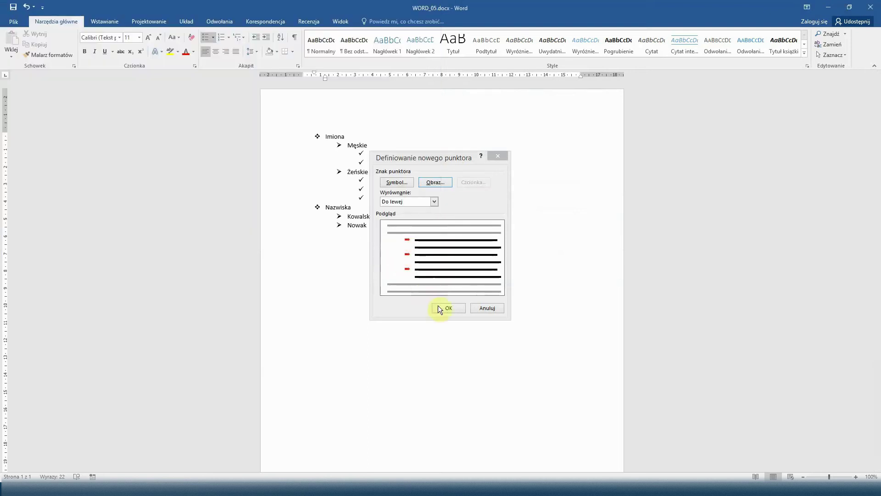
left_click(440, 308)
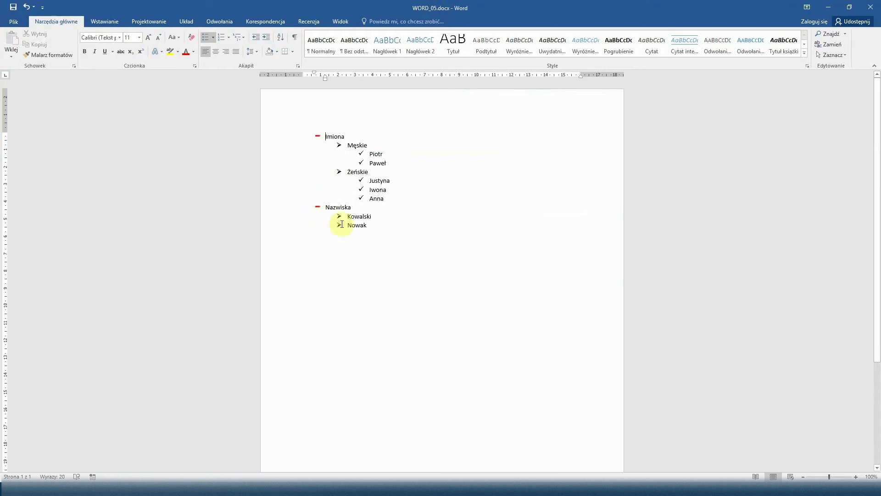
Step: Select the whole list from Imiona to Nowak and switch it to 1., a., i. numbering
left_click(382, 285)
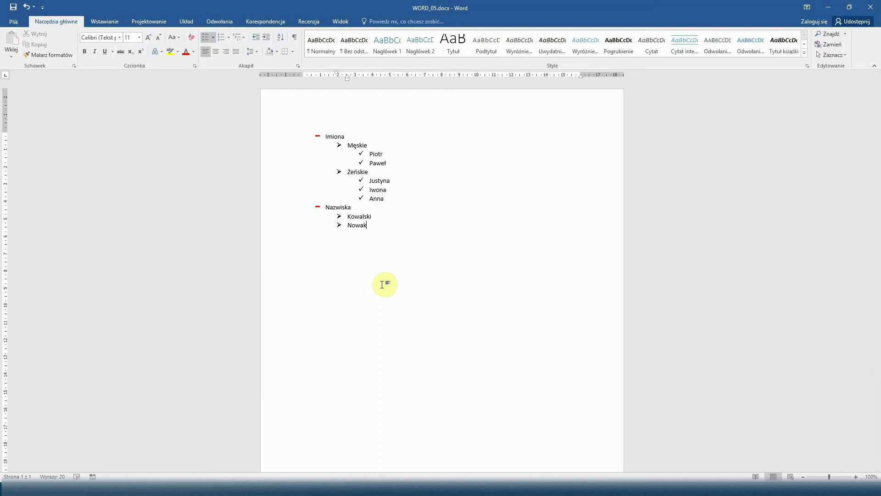
left_click_drag(398, 240, 301, 138)
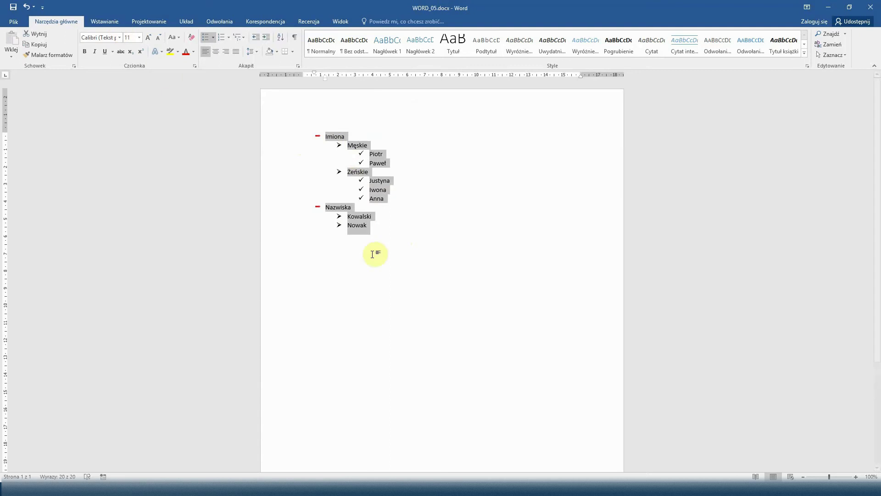
left_click(222, 37)
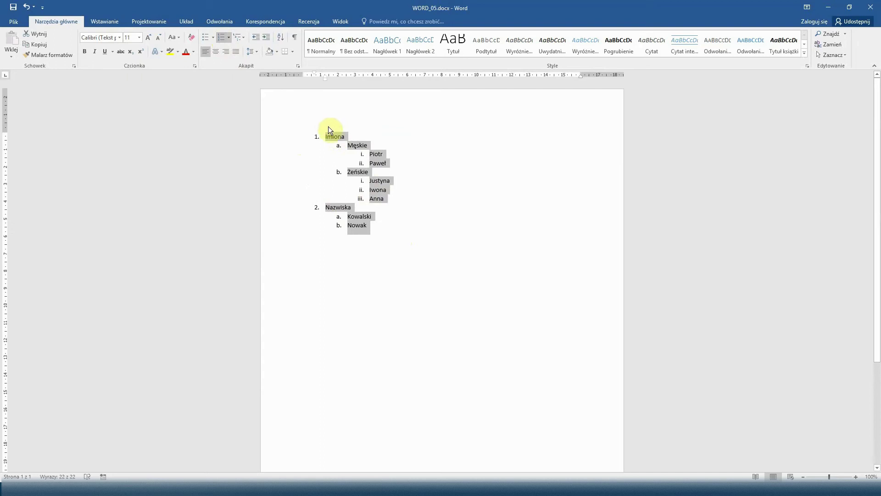
left_click(229, 37)
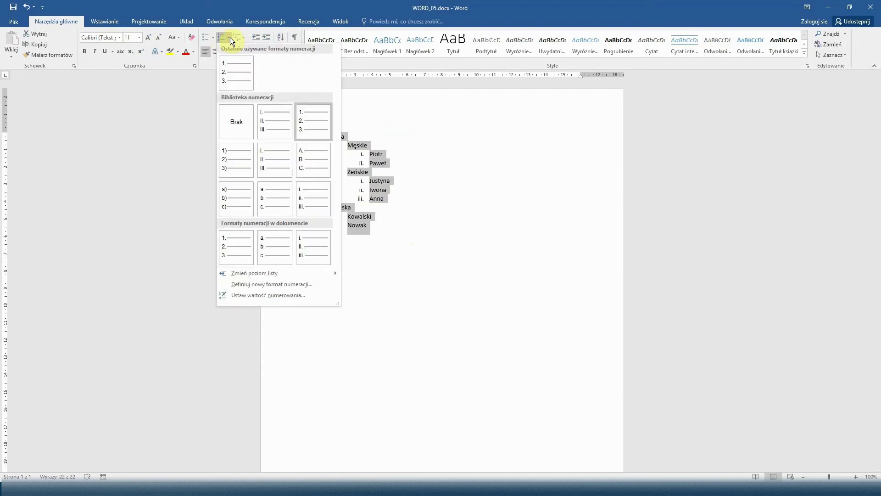
Step: Number the second-level items with capital letters A., B., C
left_click(465, 198)
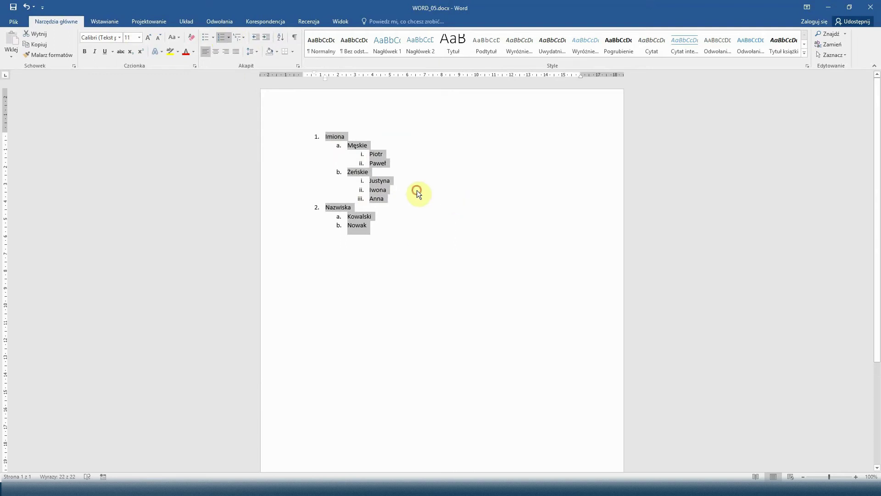
left_click(416, 190)
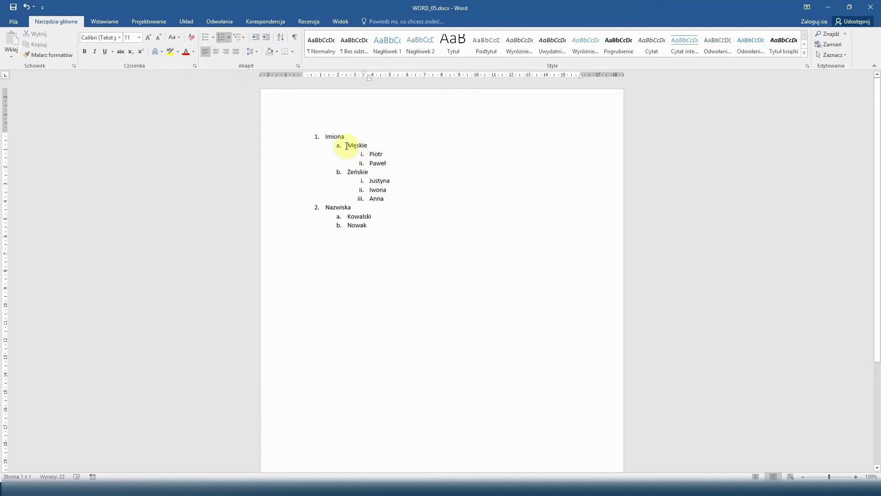
left_click(367, 145)
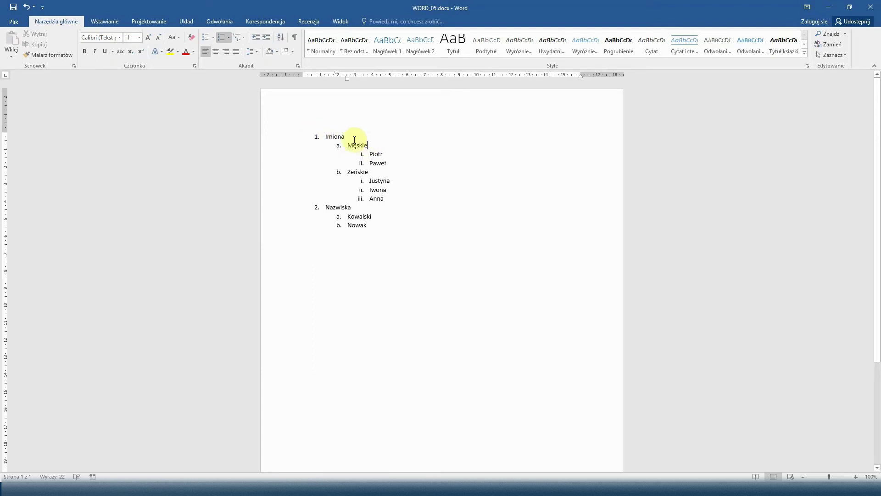
left_click(228, 38)
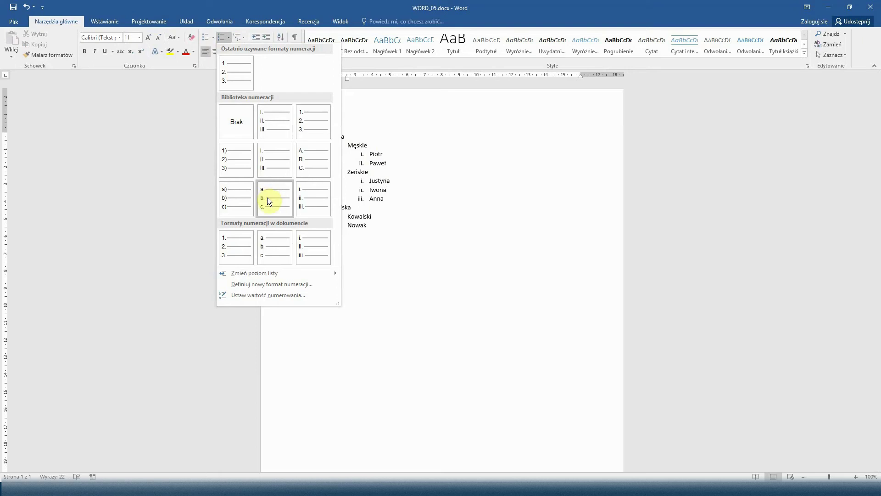
left_click(301, 161)
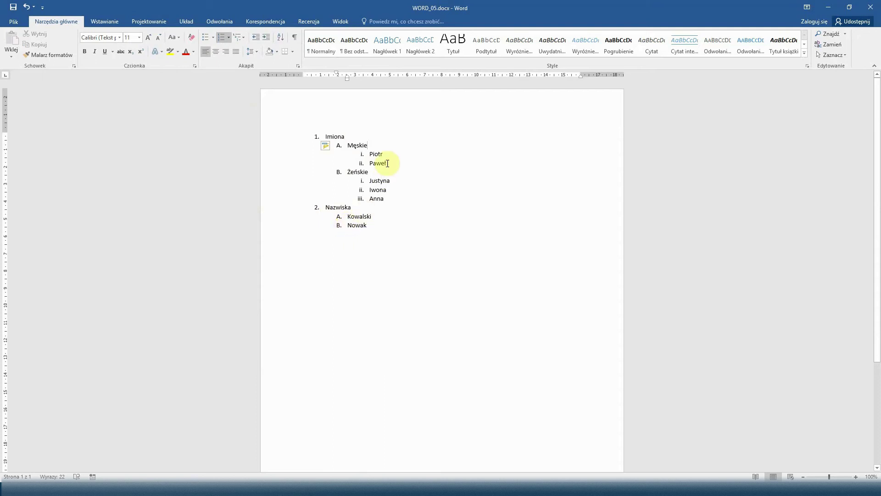
Step: Try uppercase roman numerals on the third level, then undo the changes
left_click(364, 162)
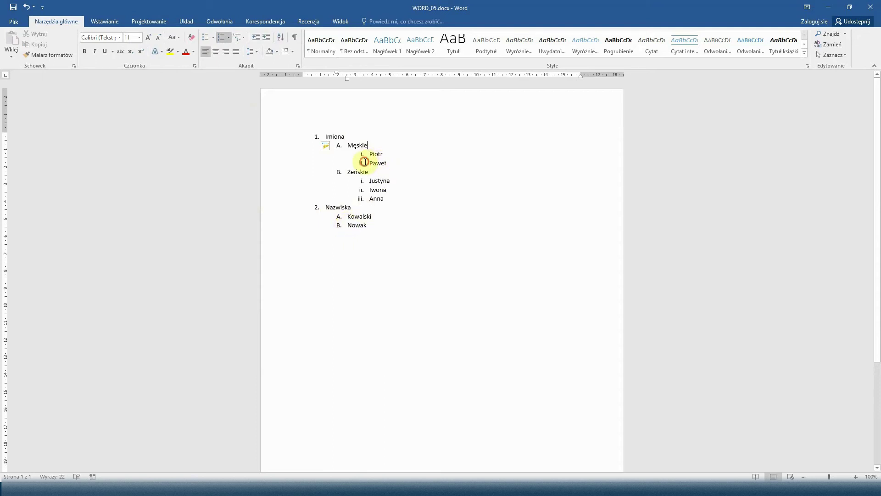
left_click(229, 37)
left_click(268, 131)
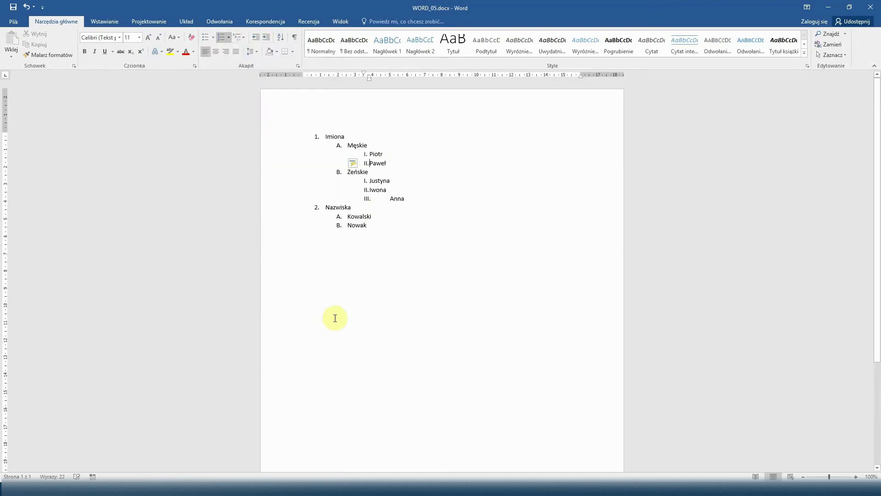
left_click(386, 198)
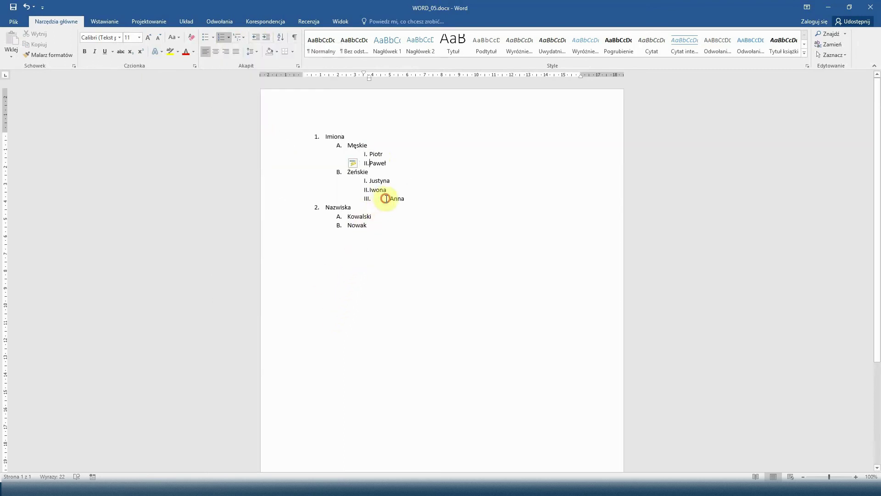
key("BackSpace")
key("ctrl+z")
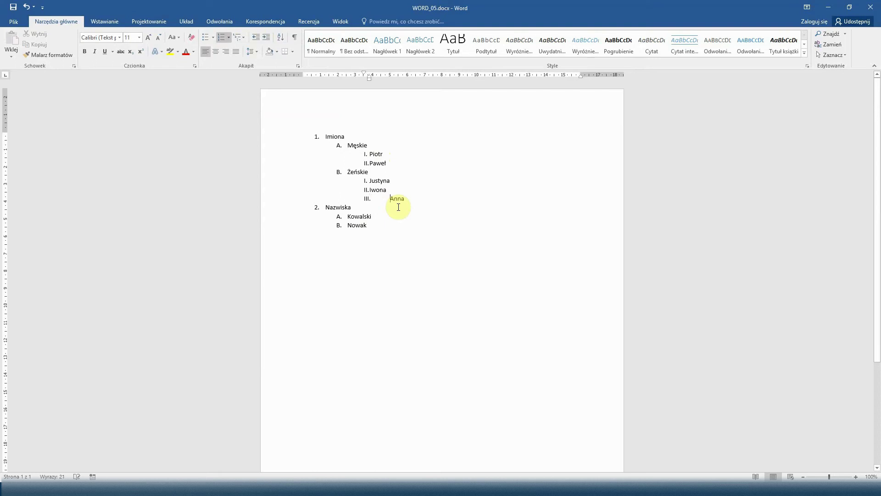
key("ctrl+z")
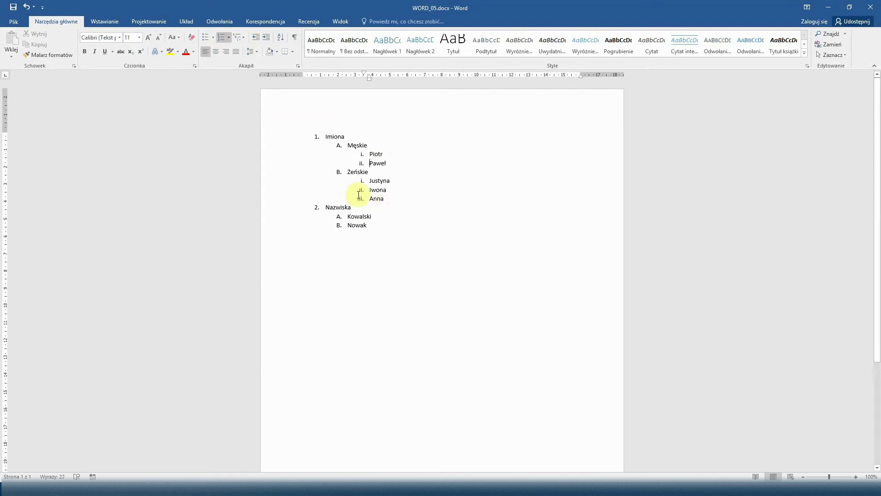
Step: Apply I., II., III. numbering at Piotr and move Piotr one level deeper
left_click(358, 154)
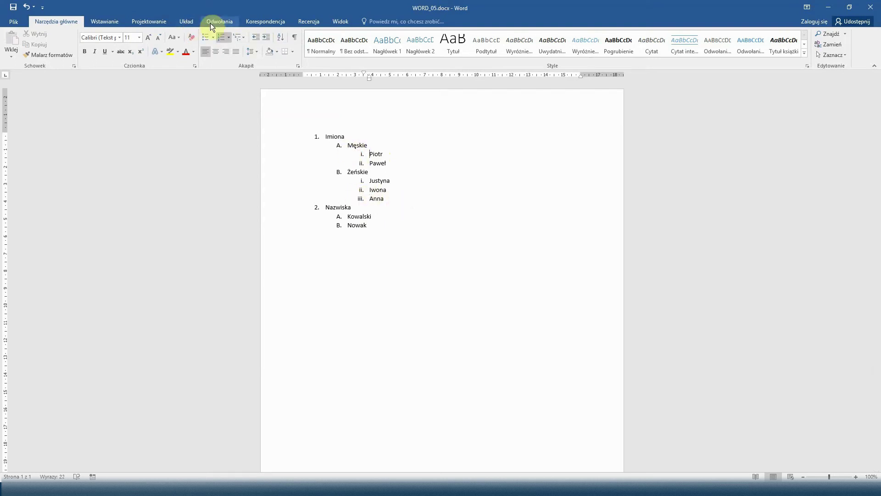
left_click(228, 37)
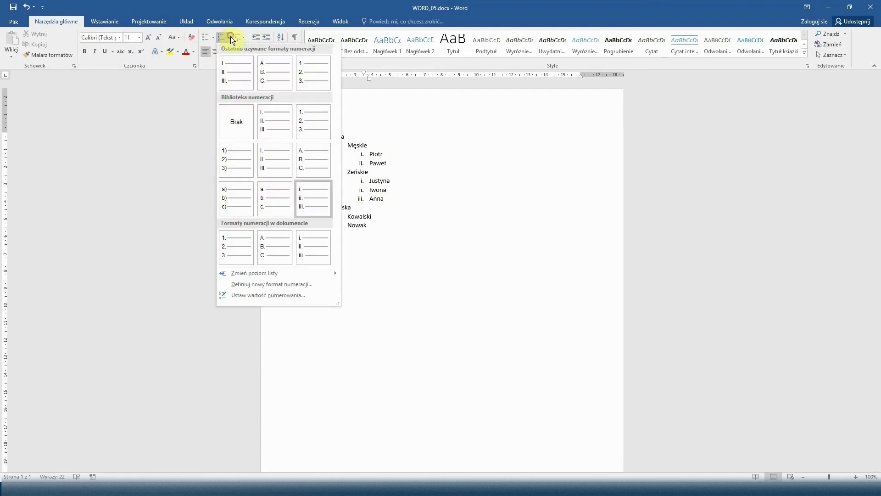
left_click(279, 172)
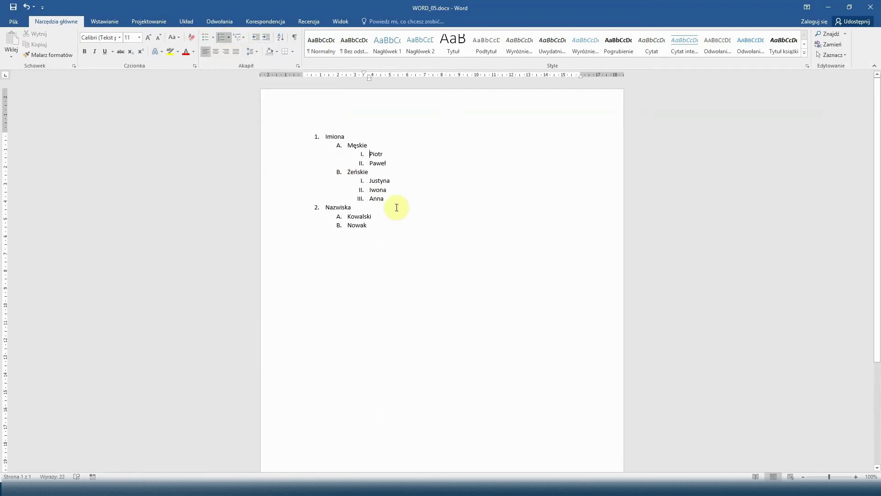
left_click(228, 37)
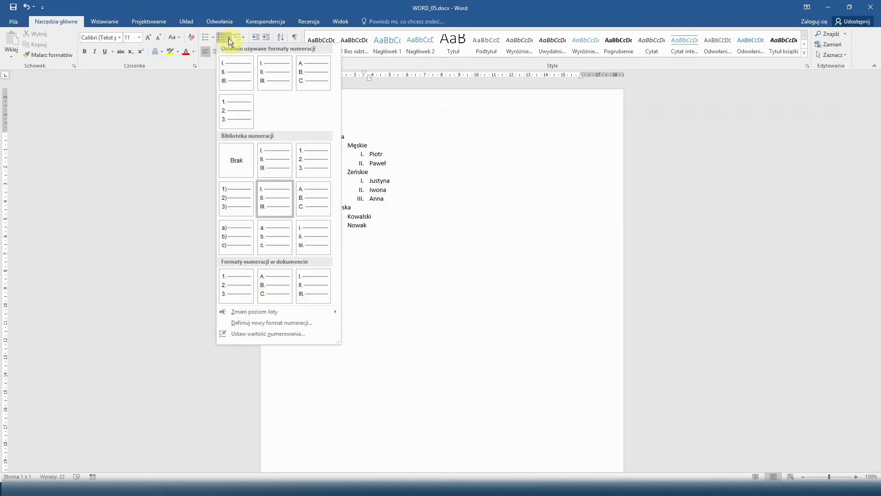
mouse_move(255, 311)
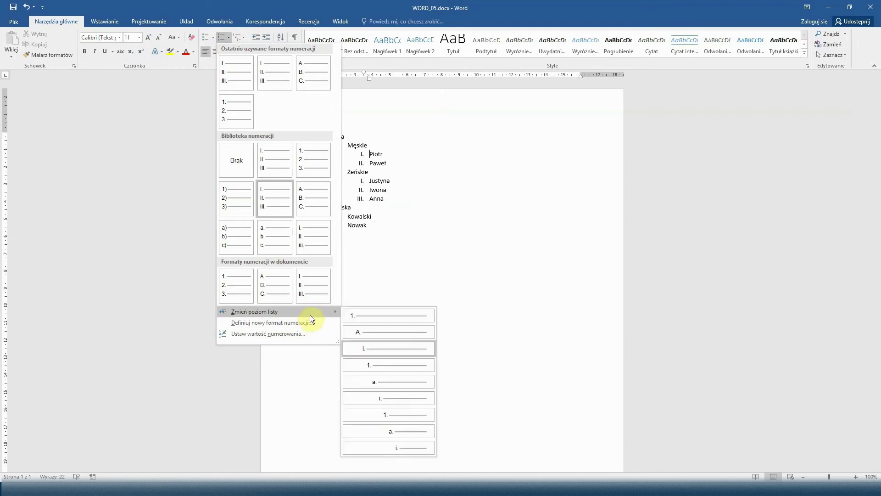
left_click(379, 364)
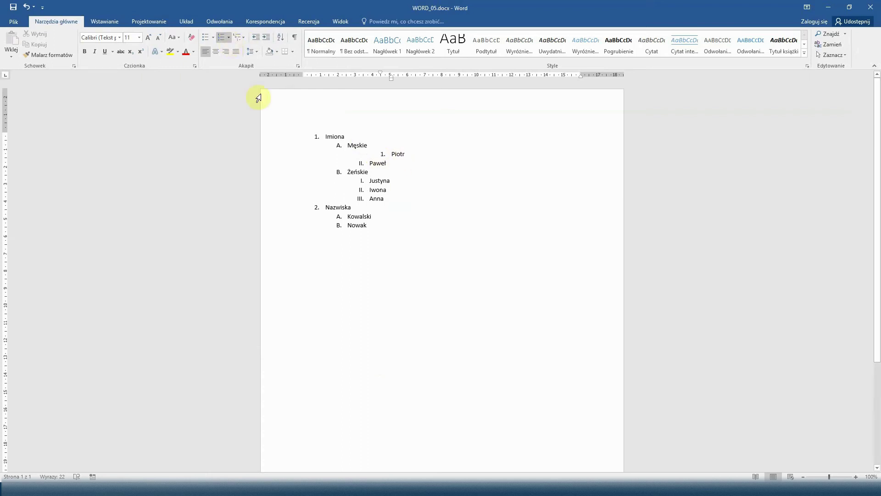
left_click(227, 37)
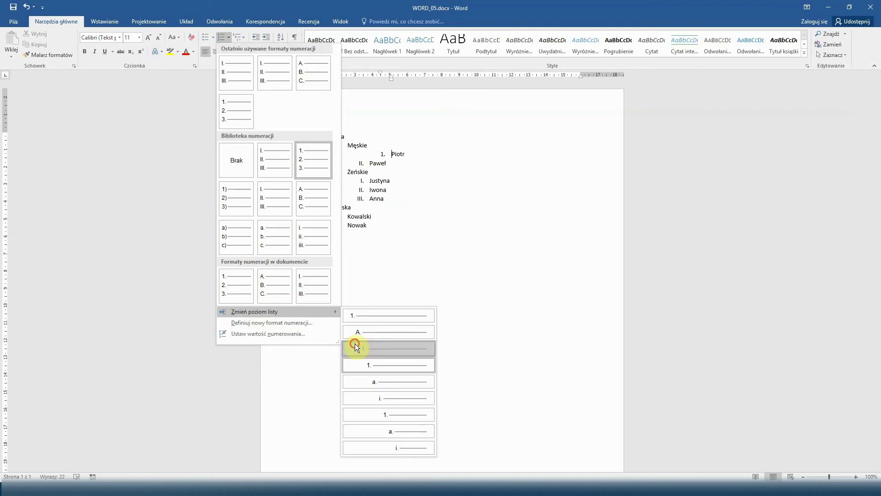
left_click(356, 348)
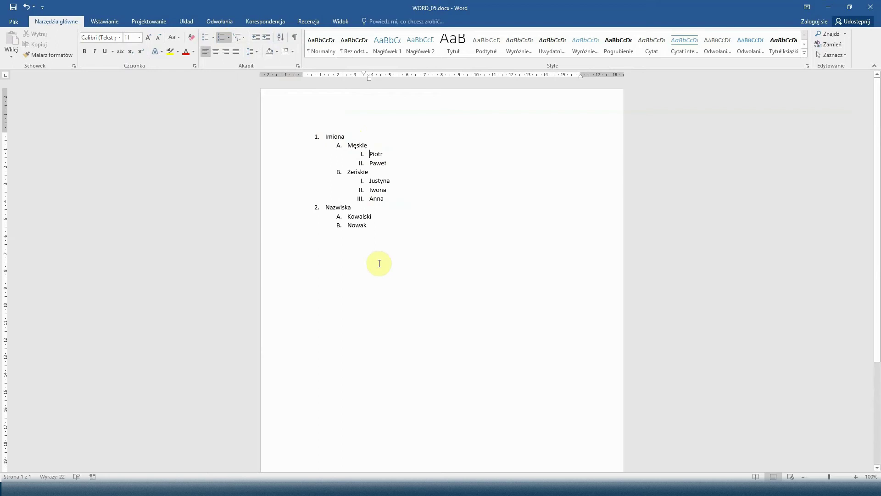
left_click(380, 280)
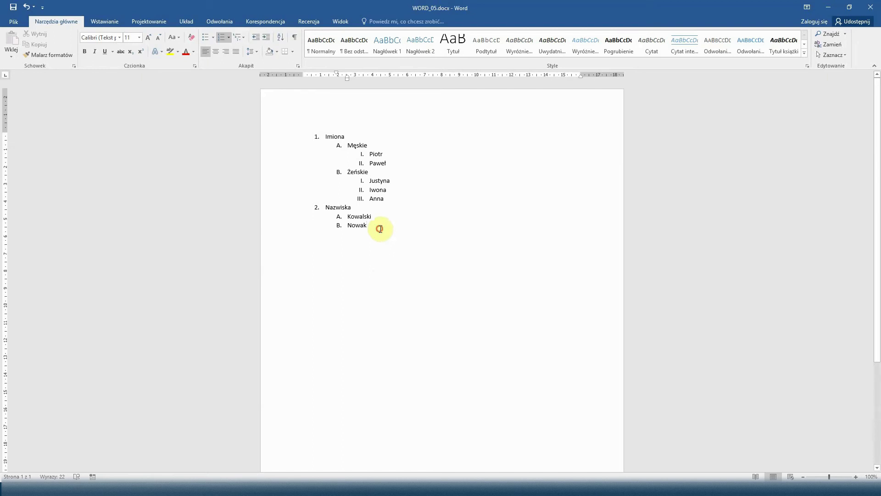
Step: Select the whole list and apply the 1., 1.1., 1.1.1. multilevel numbering
left_click_drag(386, 226, 309, 139)
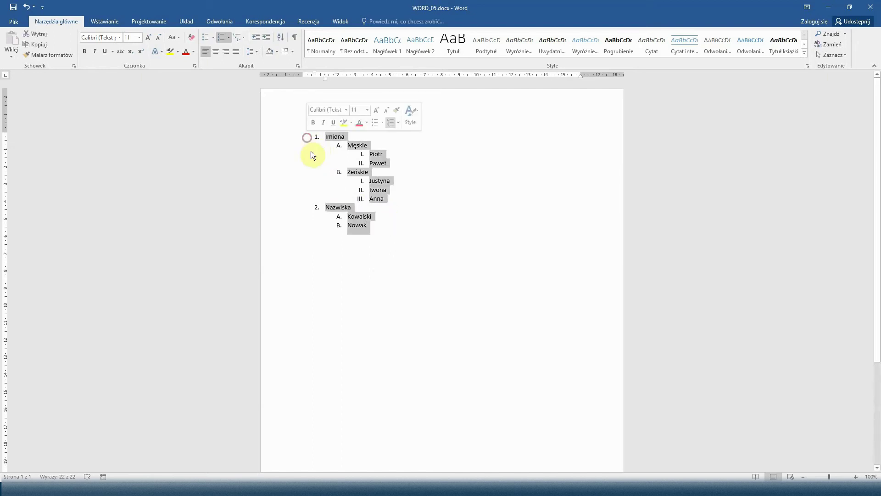
left_click(239, 38)
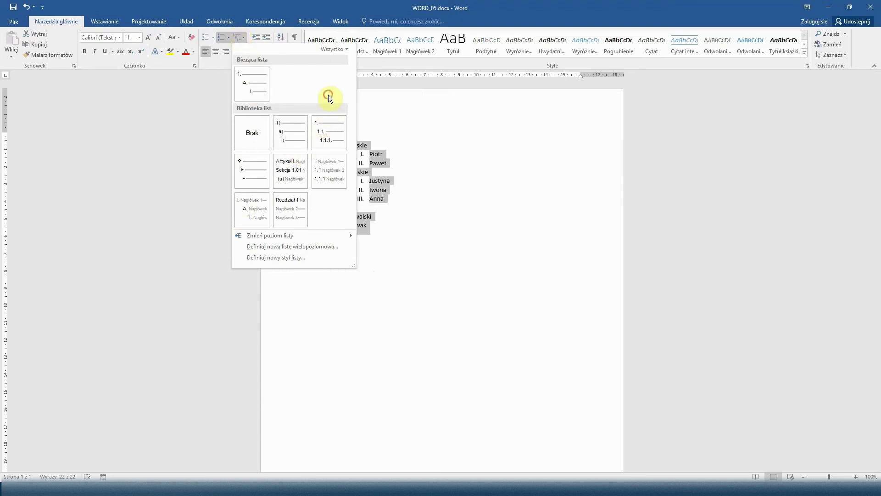
left_click(328, 135)
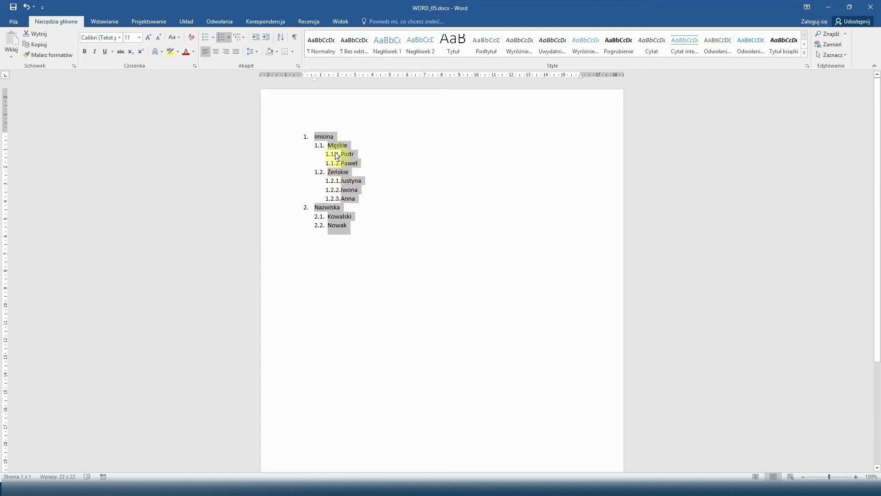
left_click(243, 37)
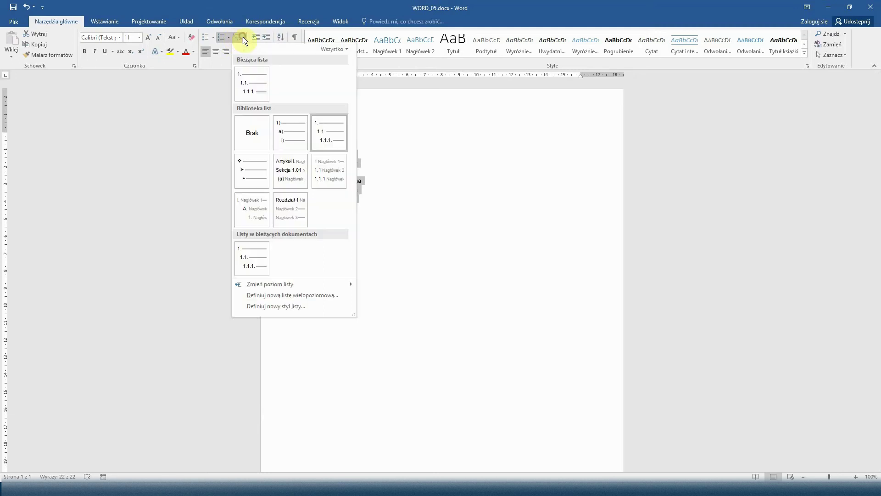
Step: In a new multilevel list definition, set level 2 to I, II, III numbering
left_click(303, 299)
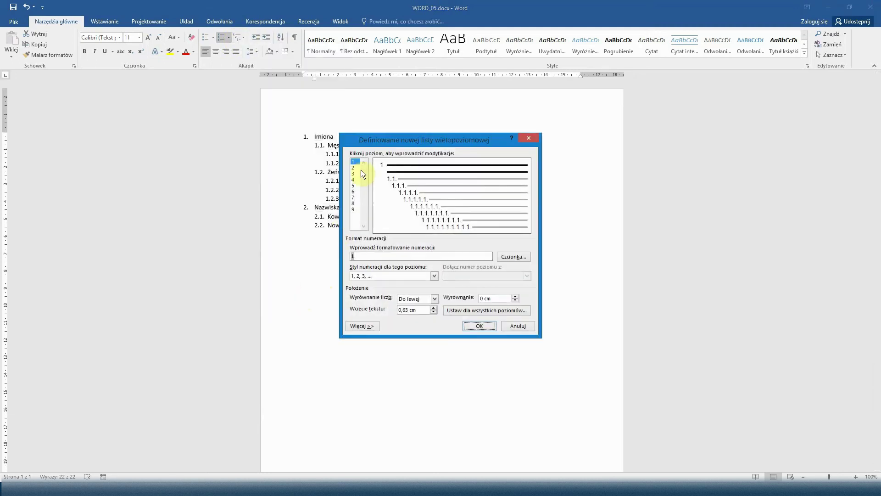
left_click(357, 167)
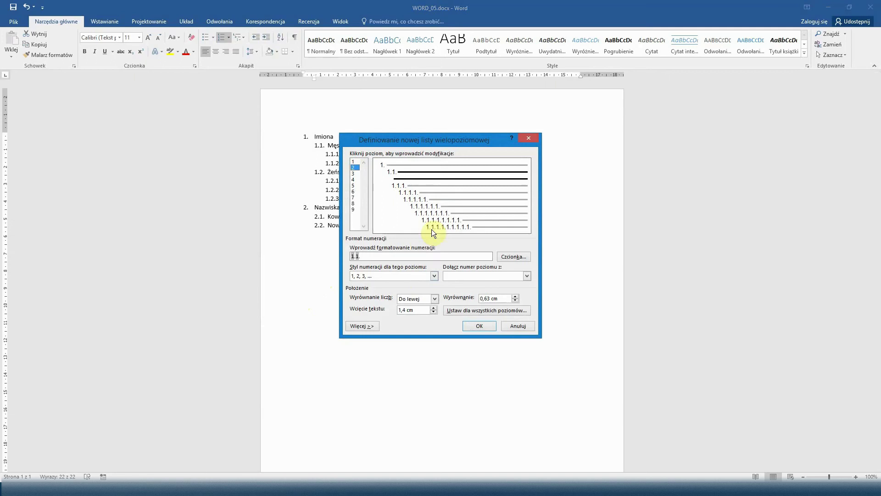
left_click(358, 174)
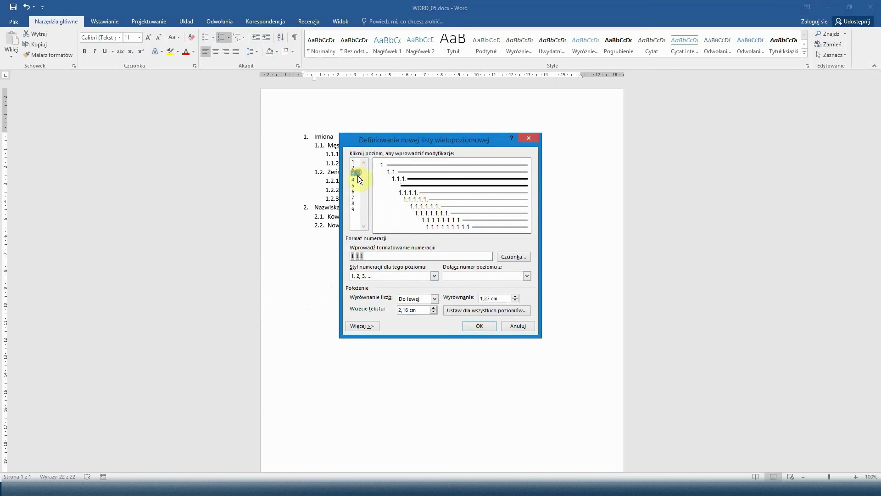
left_click(357, 179)
left_click(357, 185)
left_click(357, 174)
left_click(356, 167)
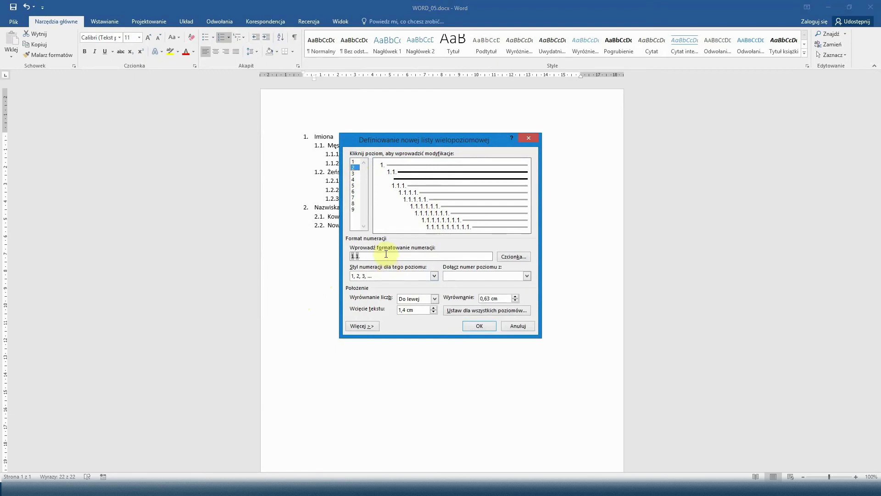
left_click(389, 276)
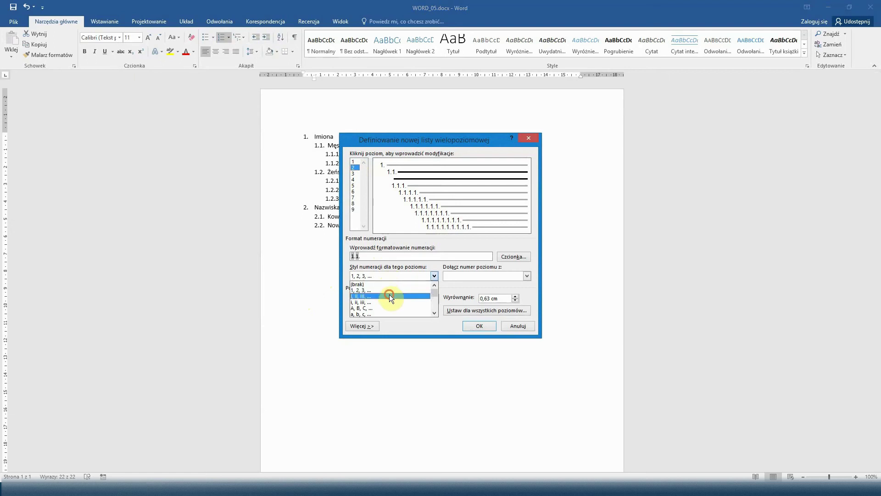
left_click(389, 295)
Step: Set level 3 to A, B, C numbering and apply the list to the names
left_click(354, 174)
left_click(402, 275)
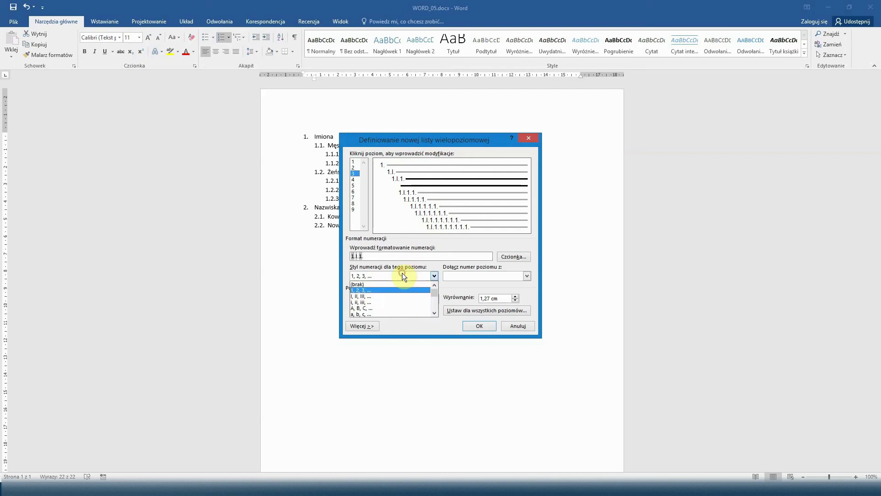
left_click(381, 306)
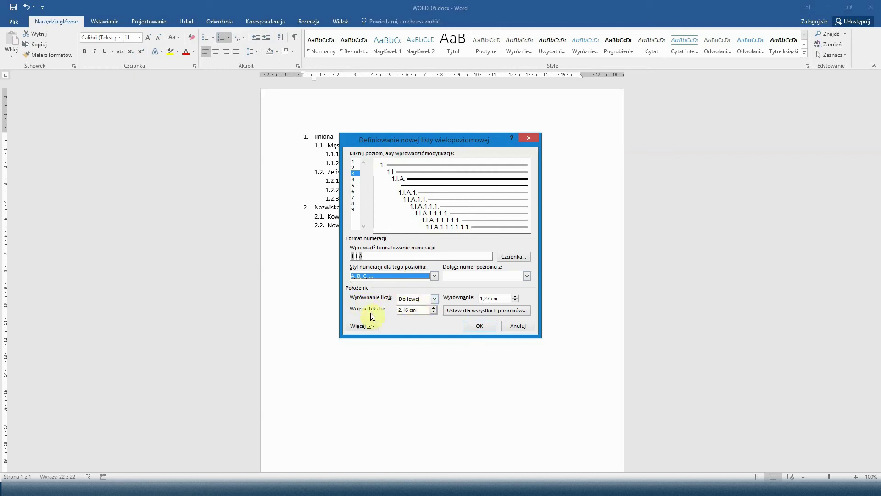
left_click(470, 324)
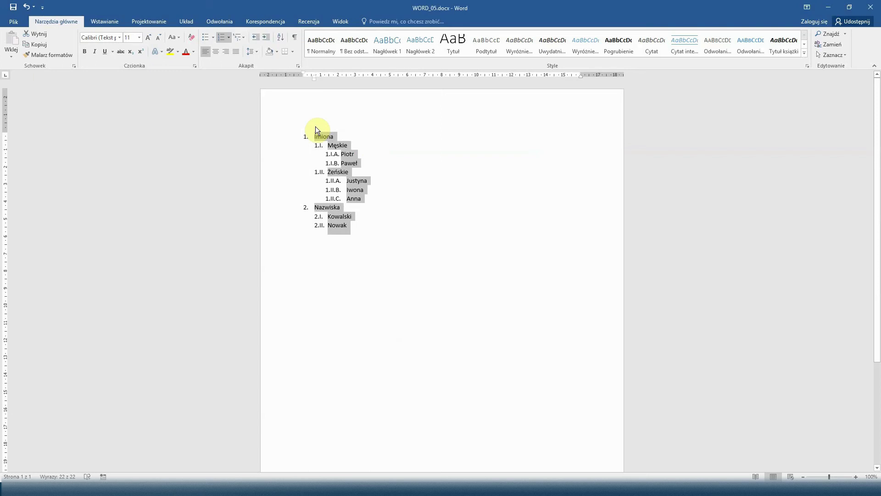
left_click(398, 304)
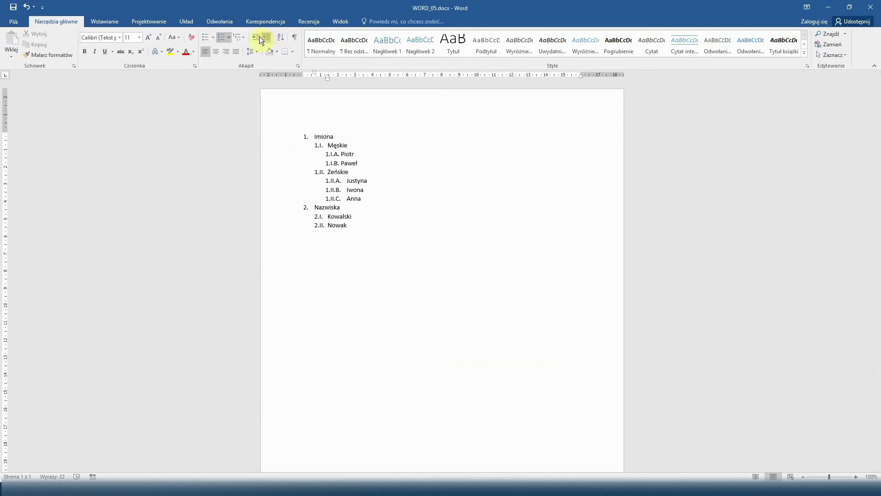
Step: Select all list items from Imiona to Nowak and start defining a new list style
left_click_drag(363, 240, 282, 126)
left_click(228, 37)
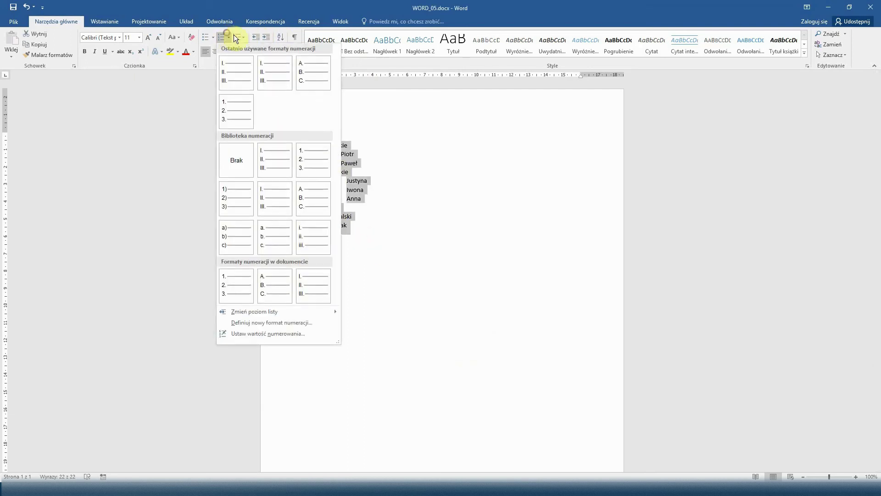
left_click(241, 38)
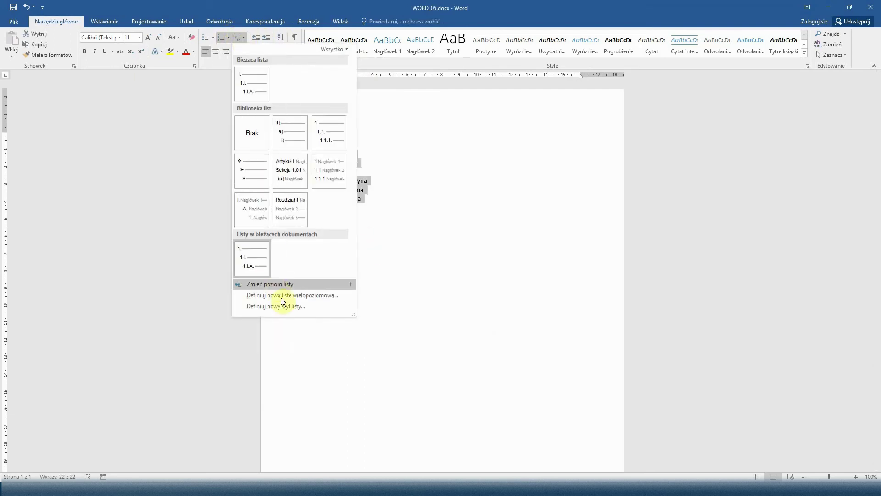
left_click(281, 310)
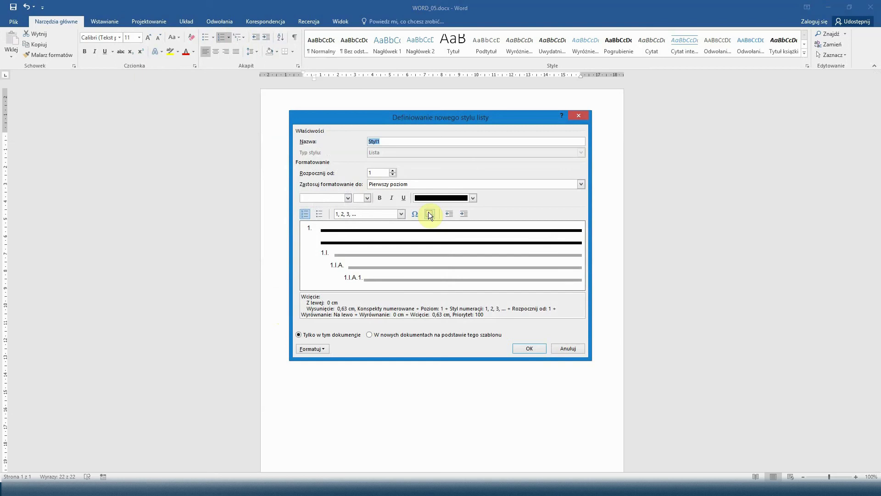
Step: Name the list style 'Mój styl wielopoziomowy' and start its top level numbering at 2
left_click(385, 140)
left_click_drag(392, 140, 354, 138)
type("Mój")
type(" styl wielopoziomowy")
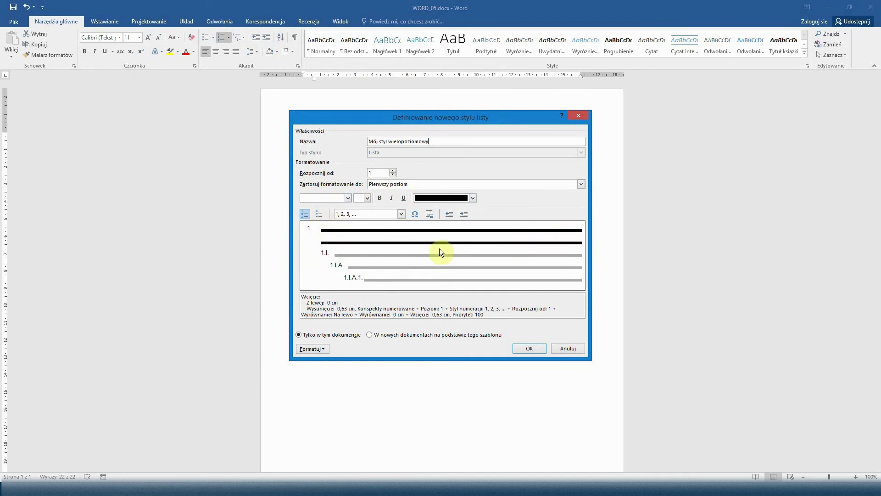
left_click(383, 172)
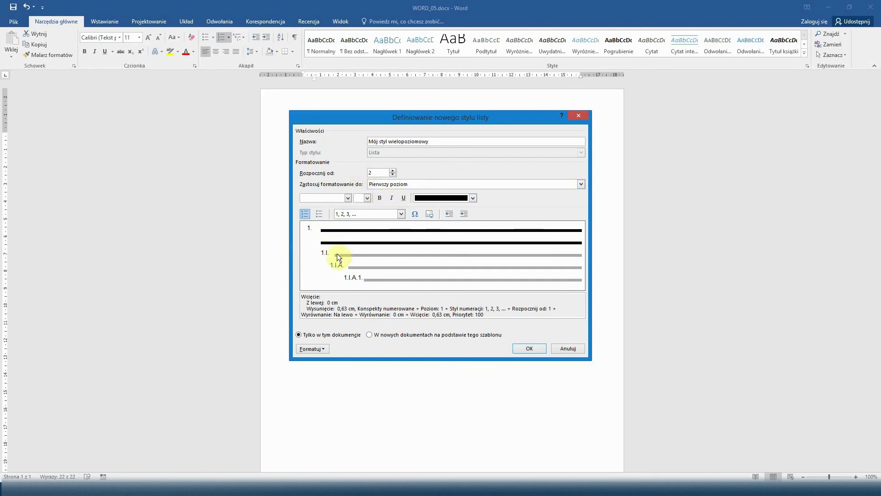
left_click(403, 185)
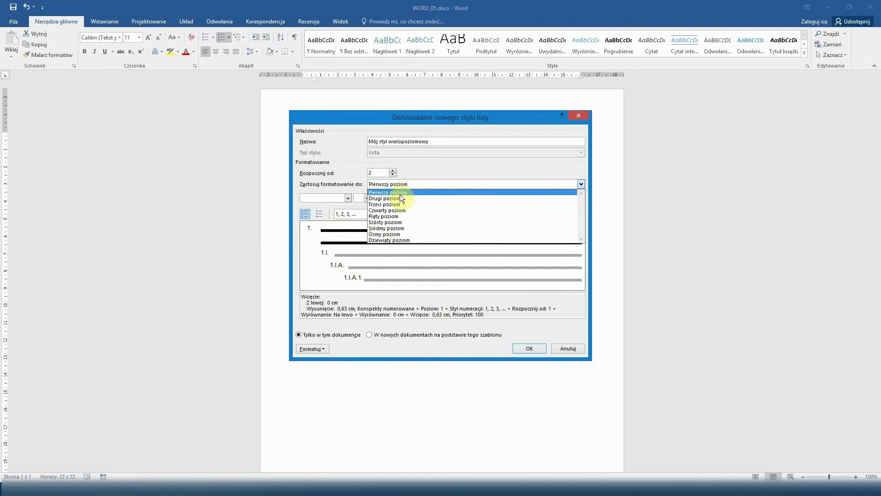
left_click(399, 199)
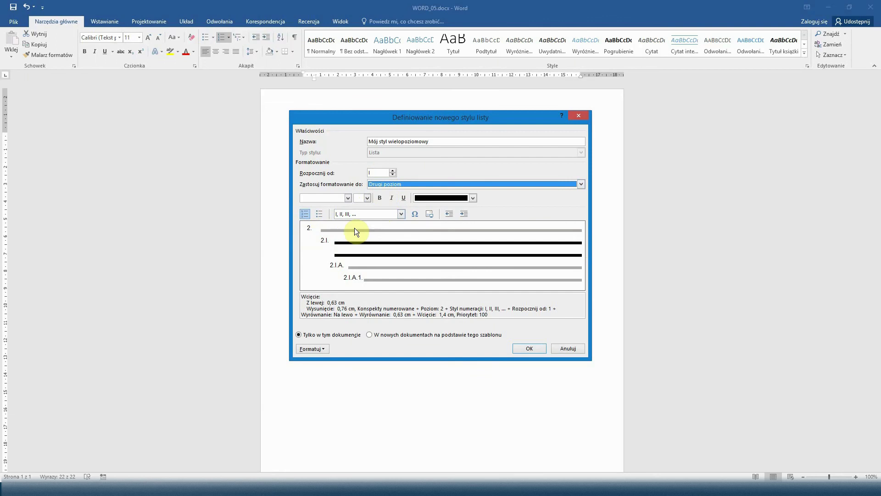
Step: Number the second level of the list style A, B, C
left_click(359, 214)
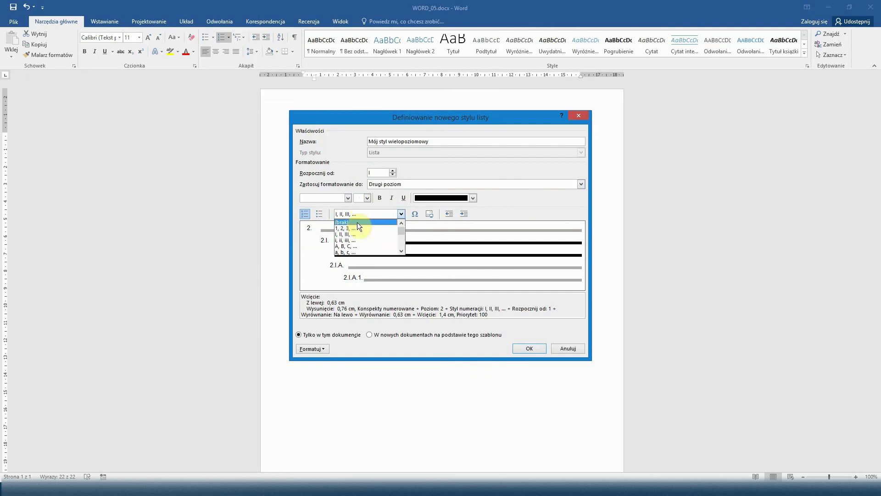
left_click(354, 247)
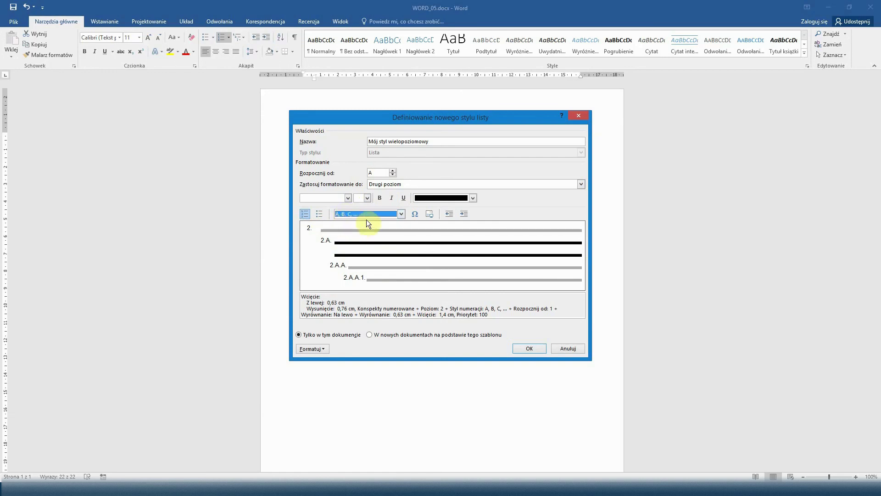
left_click(386, 211)
left_click(387, 211)
Step: Number the third level i, ii, iii and apply the finished list style
left_click(385, 184)
left_click(389, 205)
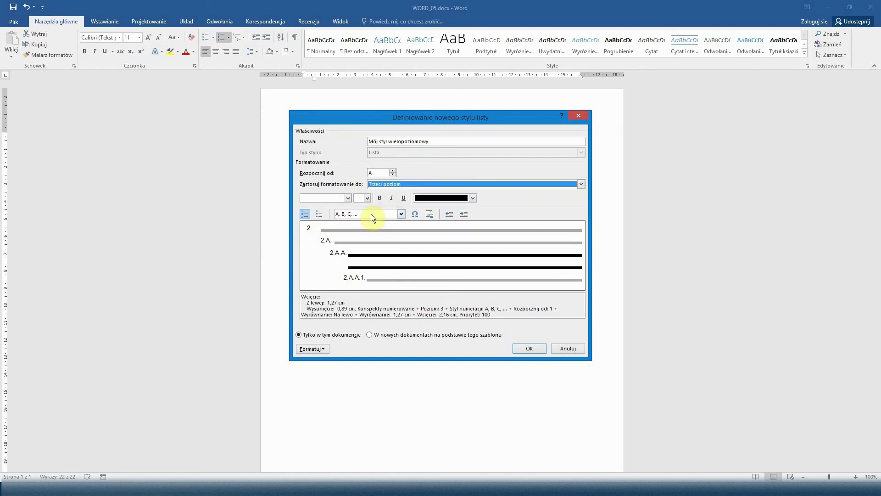
left_click(370, 213)
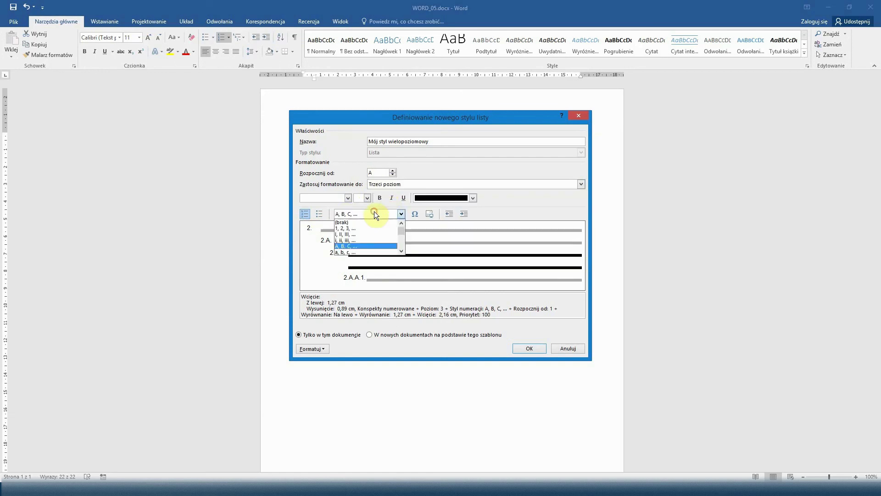
left_click(363, 238)
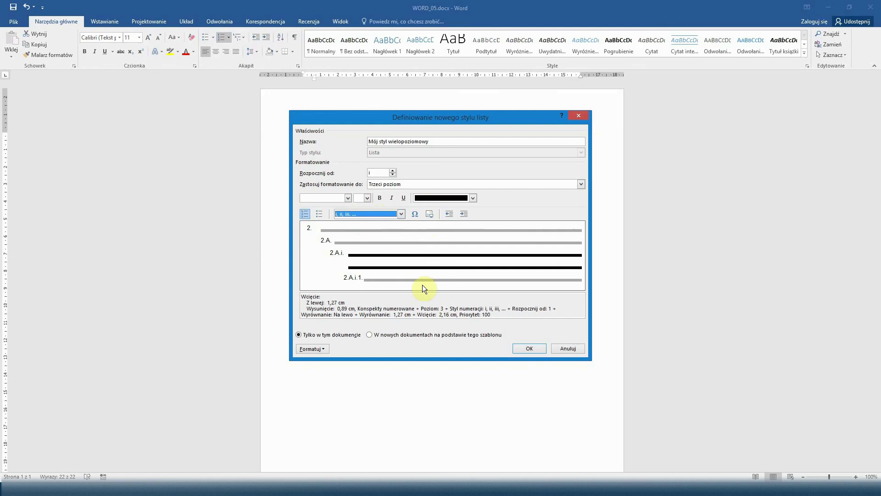
left_click(530, 348)
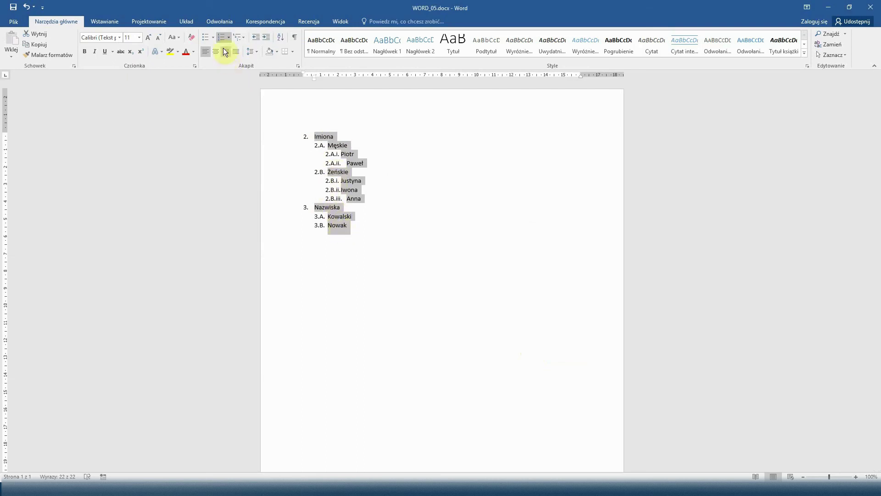
left_click(363, 207)
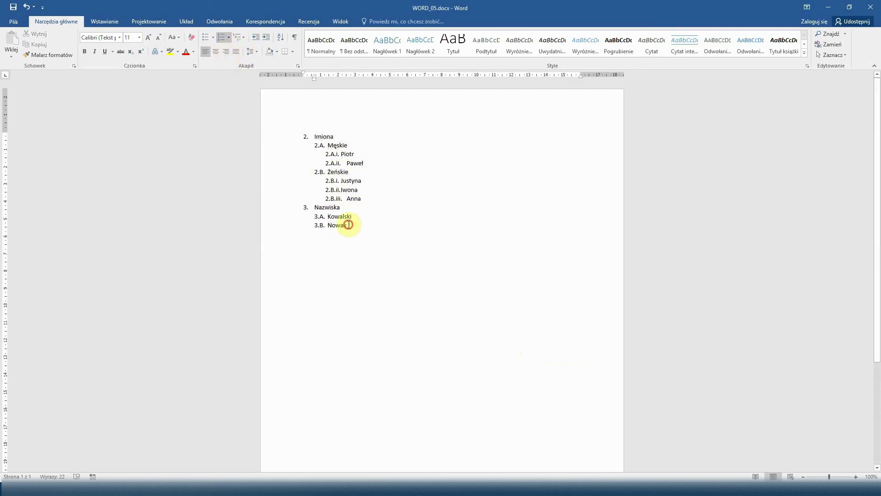
triple_click(290, 136)
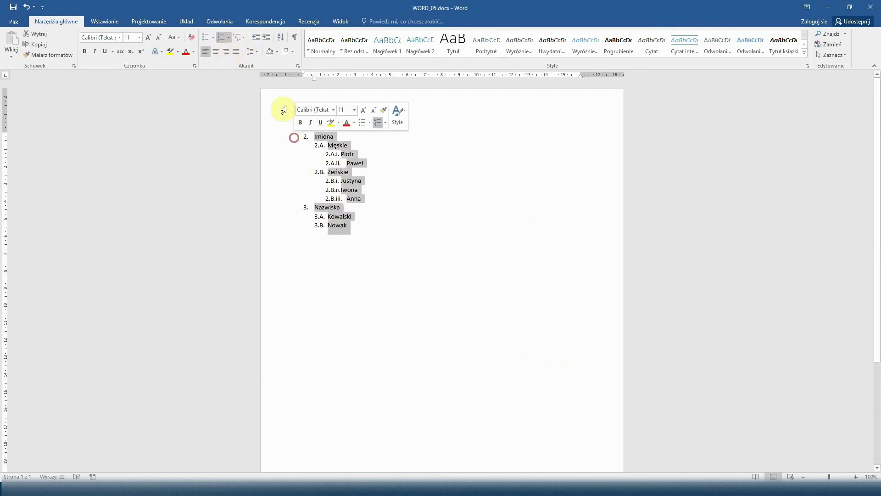
left_click(244, 36)
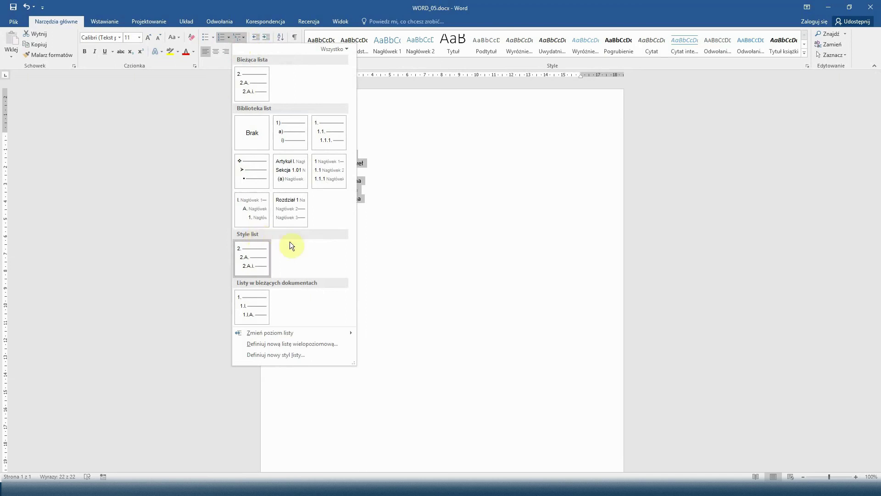
mouse_move(251, 256)
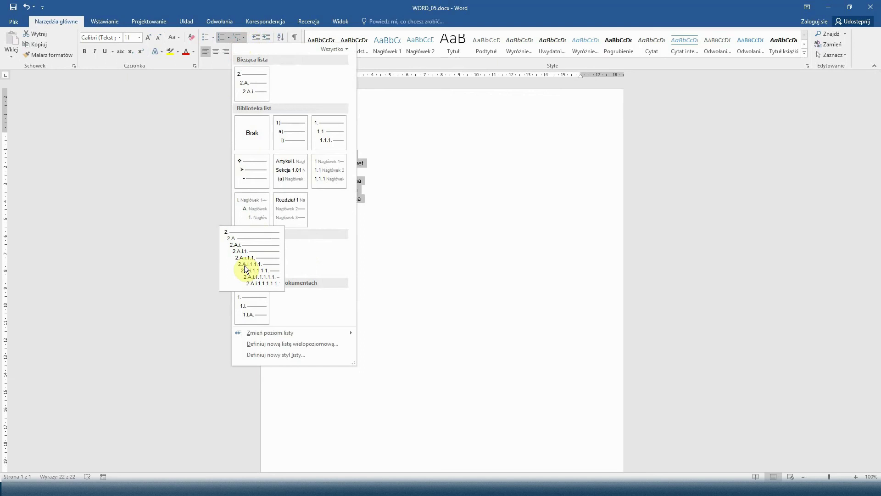
left_click(543, 275)
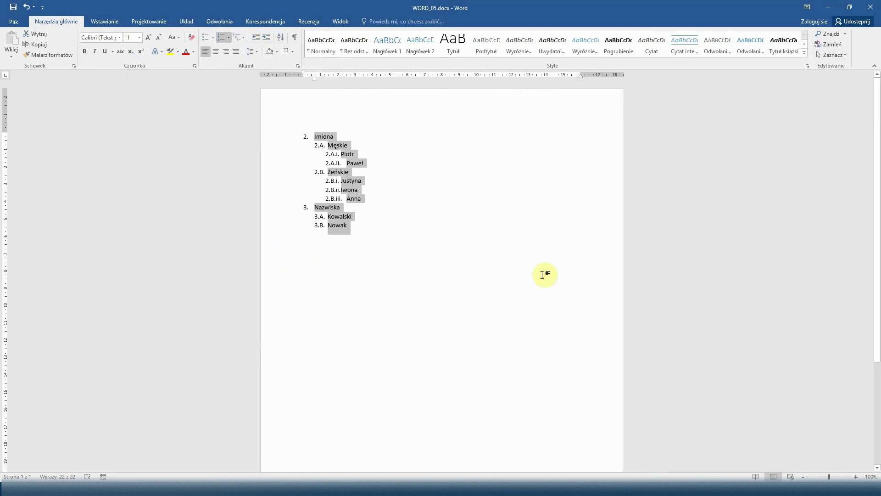